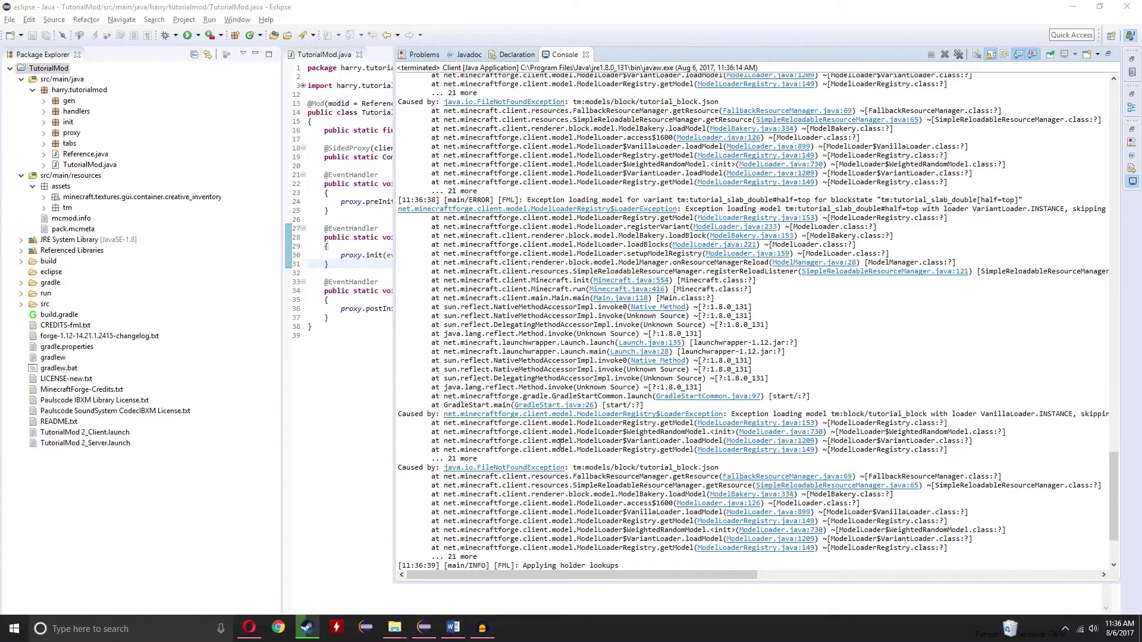
scroll(561, 441, down, 2)
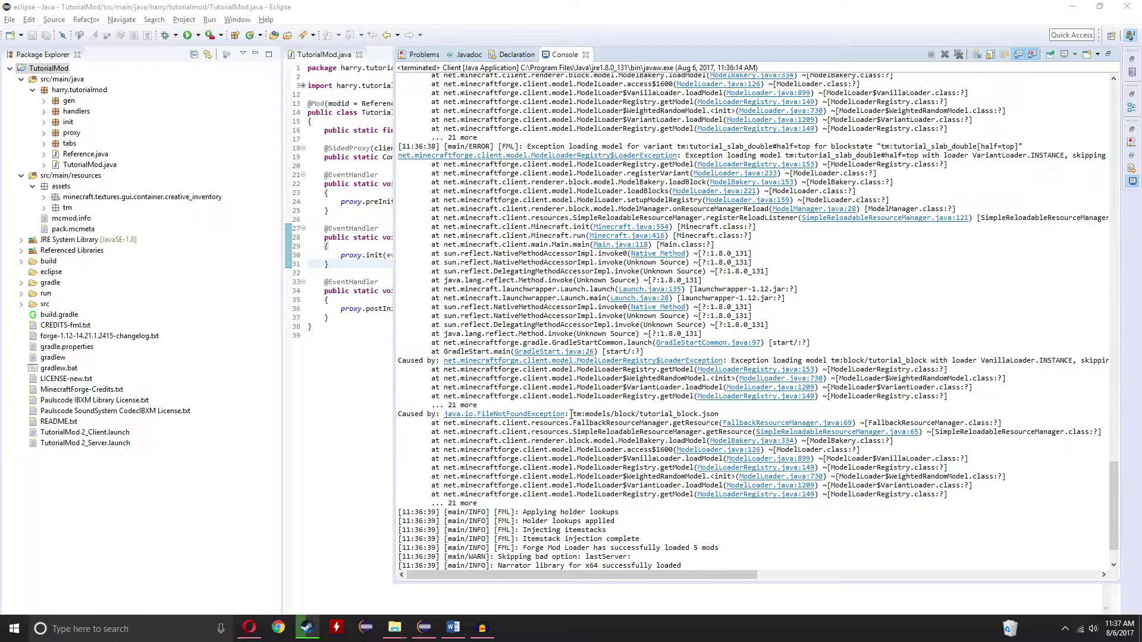
Select the missing tm:models/block/tutorial_block.json path in the FileNotFoundException console line.
drag(572, 413, 719, 413)
Try a typo in the tutorial_block blockstate's model name, then restore it, save and close.
click(720, 413)
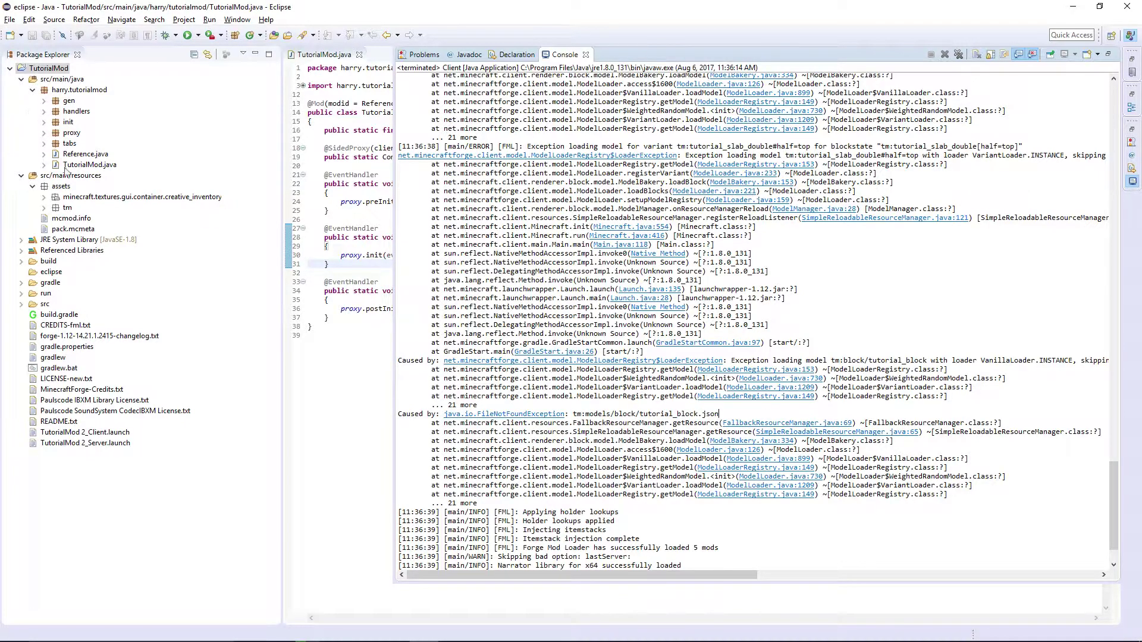
click(44, 207)
click(56, 218)
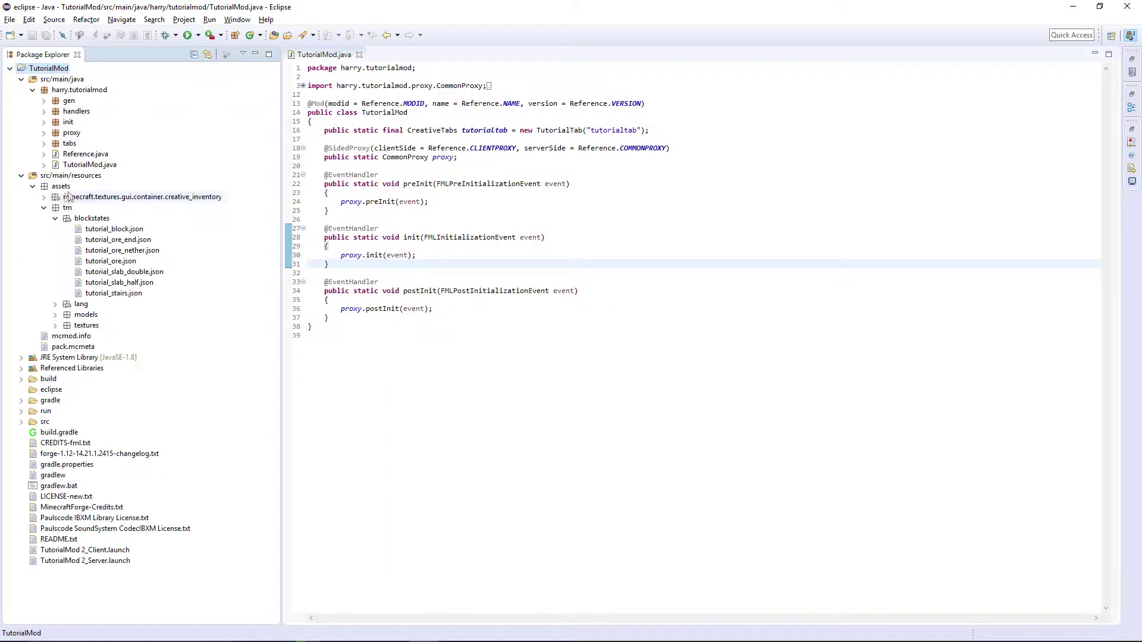
double_click(114, 229)
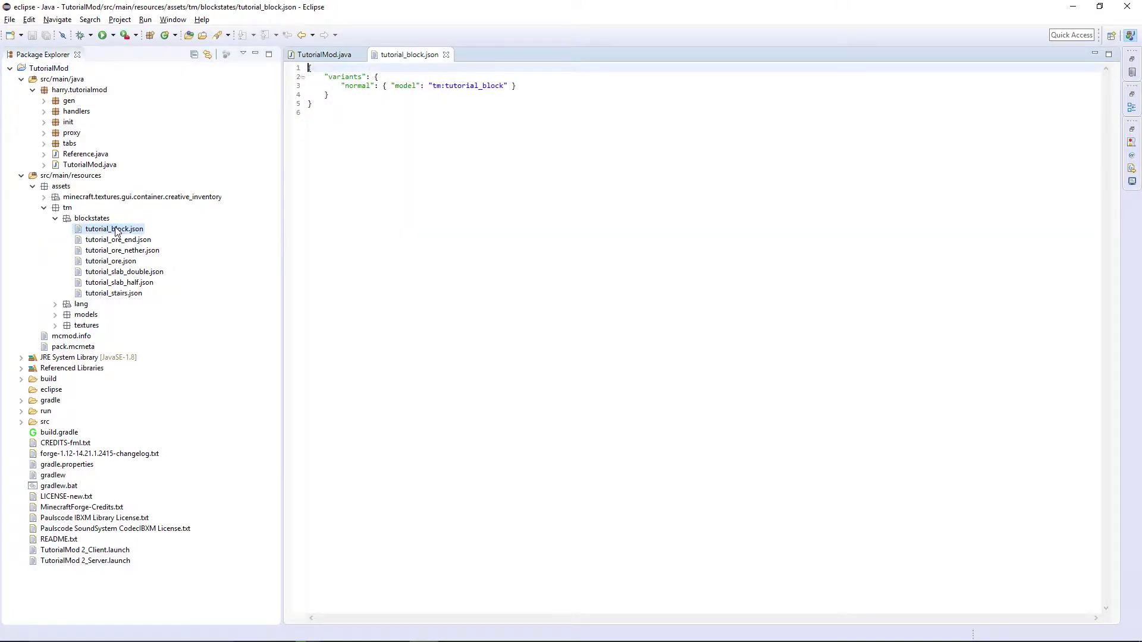
drag(434, 86, 507, 86)
click(496, 87)
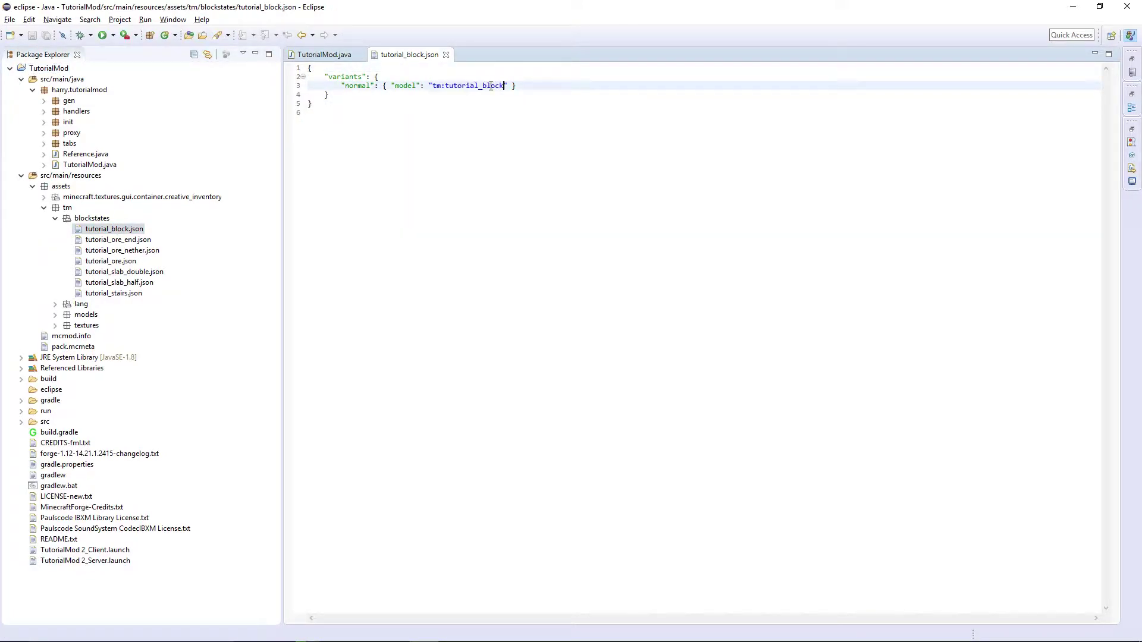
key(BackSpace)
key(BackSpace)
text(r)
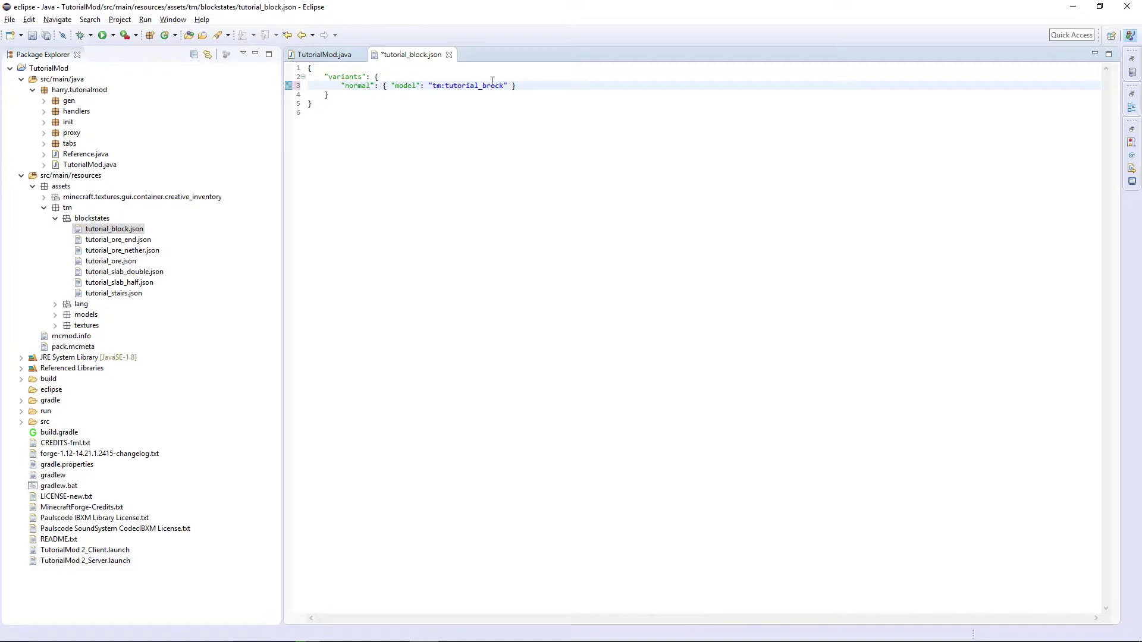
key(BackSpace)
text(l)
key(ctrl+s)
key(ctrl+w)
Change the tutorial_block item model's parent to tm:block/tutorial_brock.
click(55, 218)
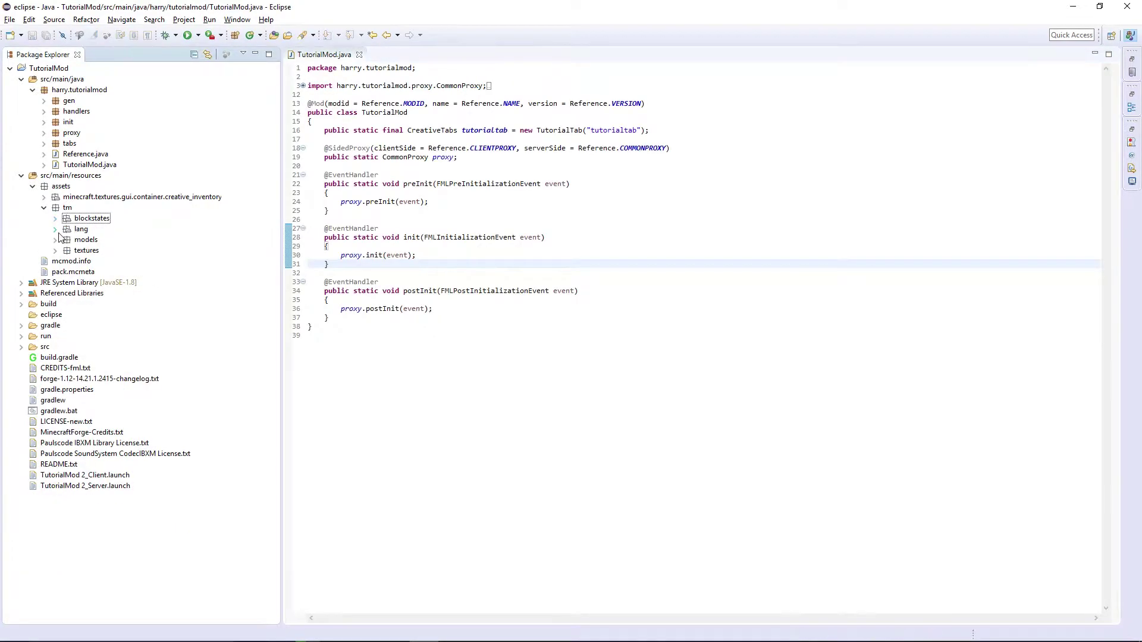
click(56, 239)
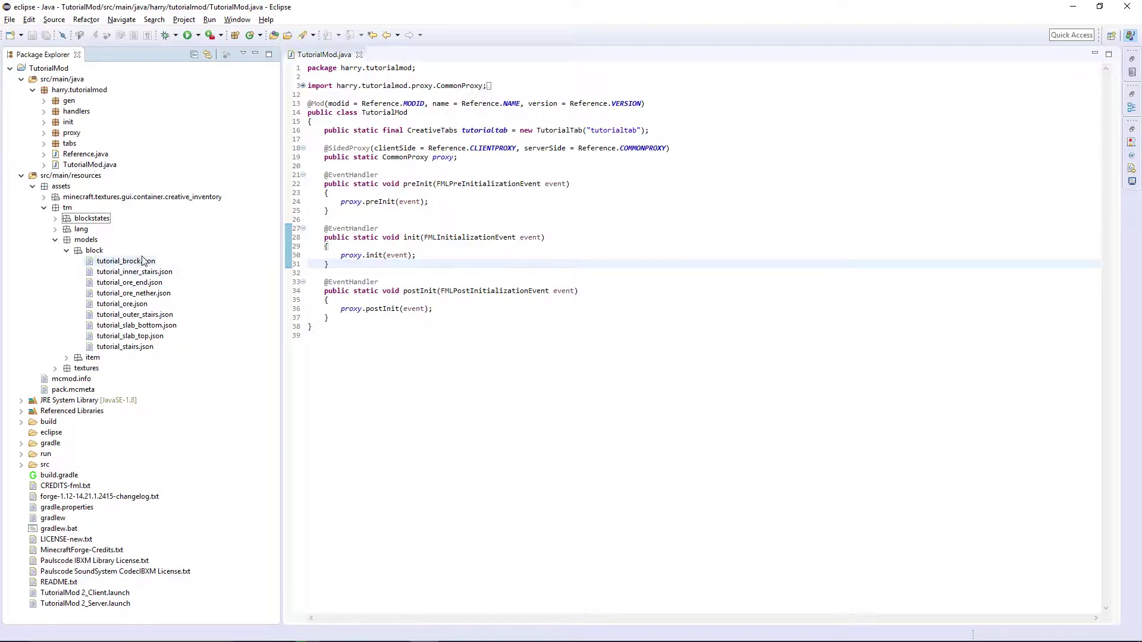
click(143, 261)
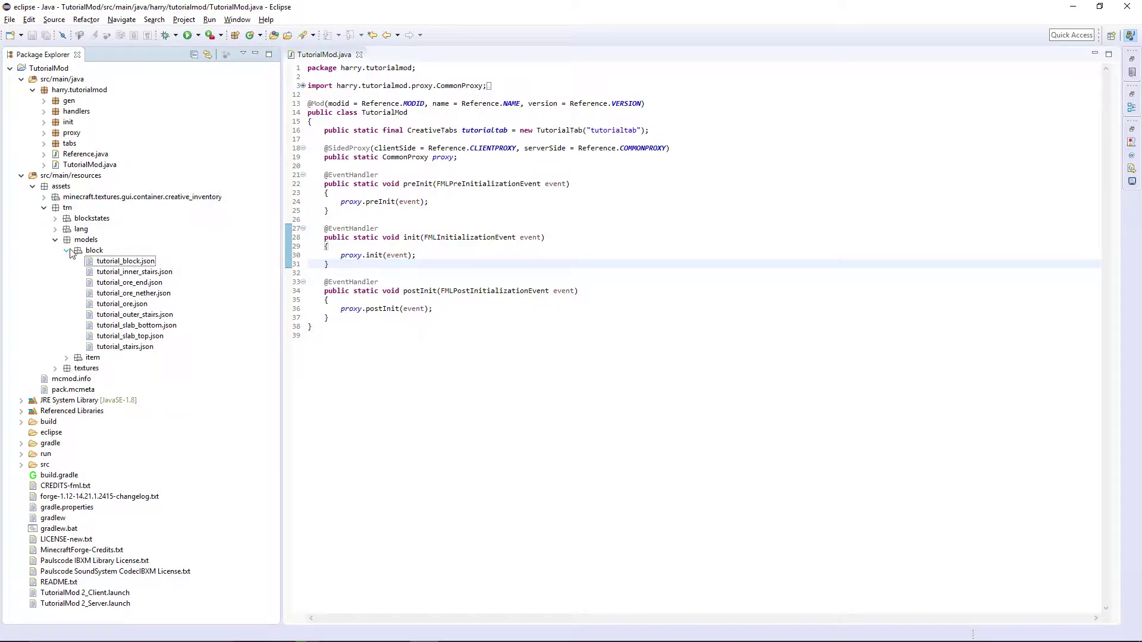
click(65, 251)
double_click(125, 282)
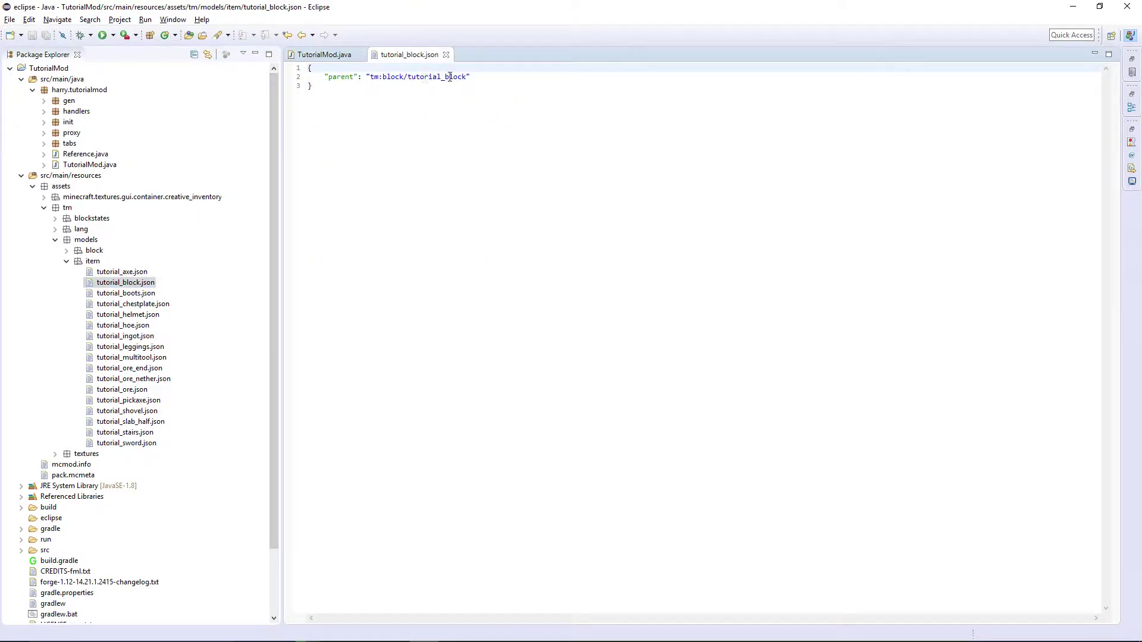
click(449, 75)
key(Delete)
key(Delete)
text(r)
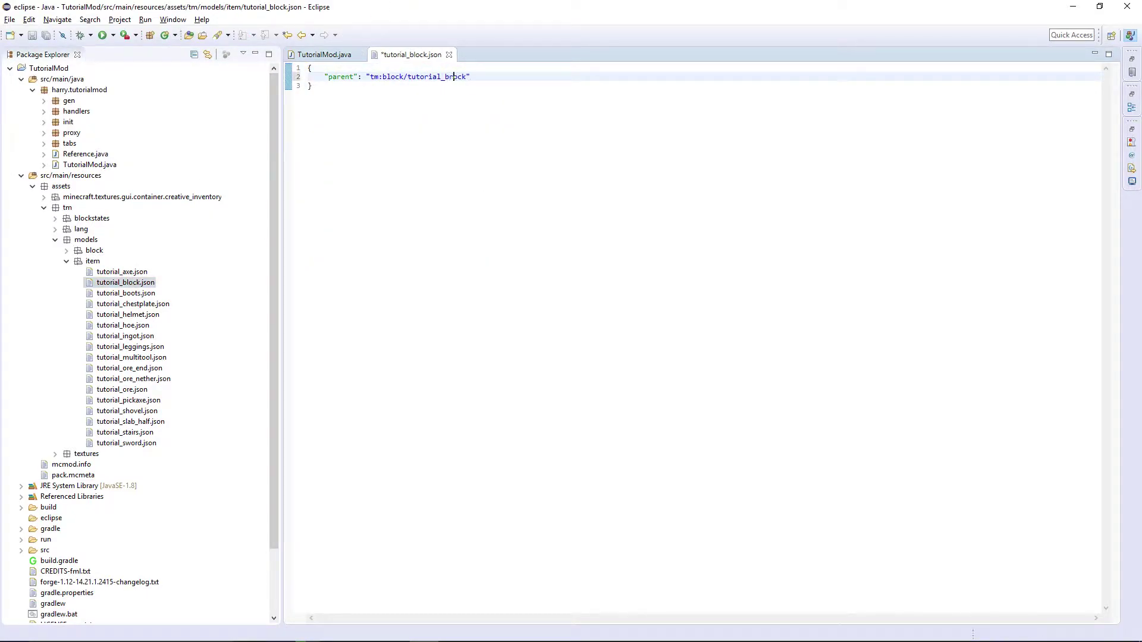
drag(386, 77, 470, 78)
click(471, 77)
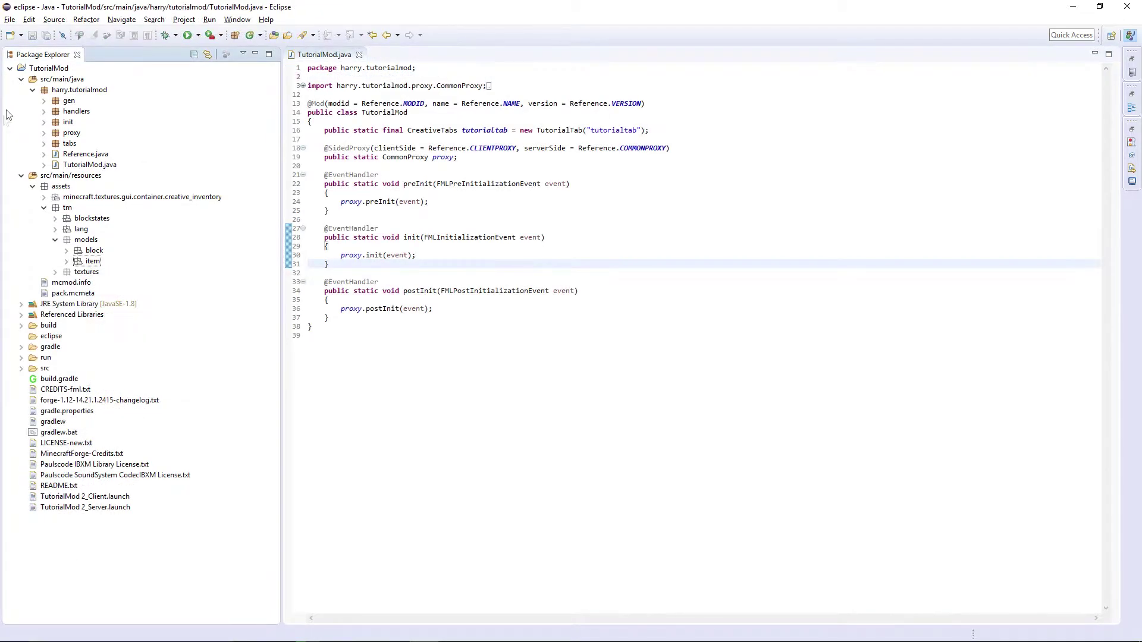
Check the CLIENTPROXY path in Reference.java and CommonProxy in the proxy package, then close Reference.
click(80, 154)
double_click(80, 154)
drag(523, 139, 627, 140)
click(626, 139)
triple_click(528, 139)
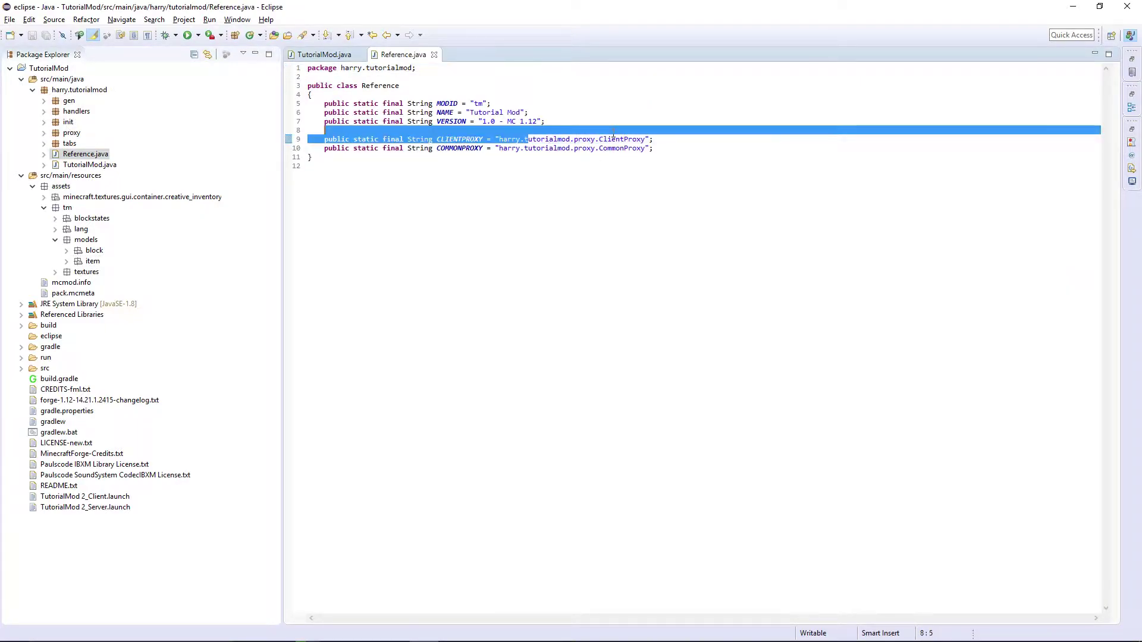
click(324, 130)
click(43, 133)
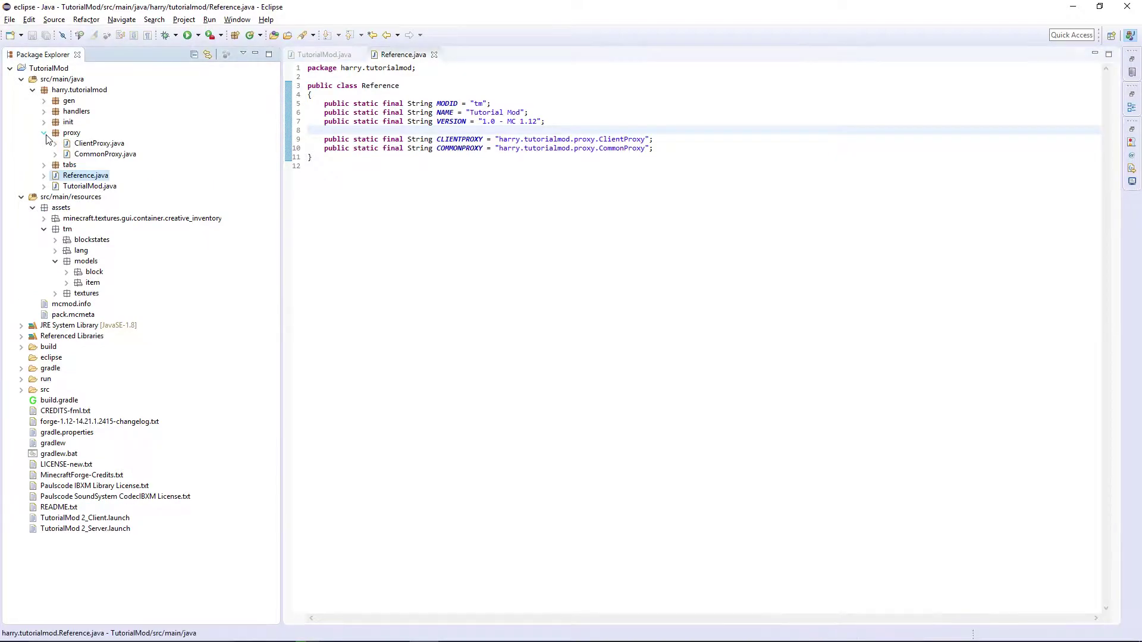
click(98, 143)
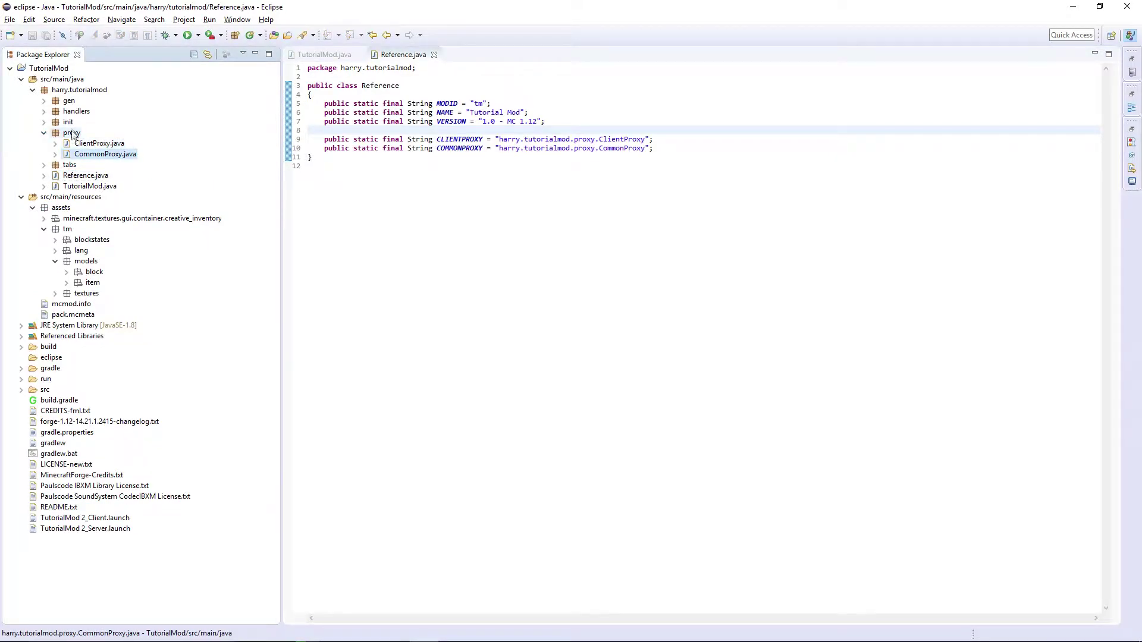
click(432, 56)
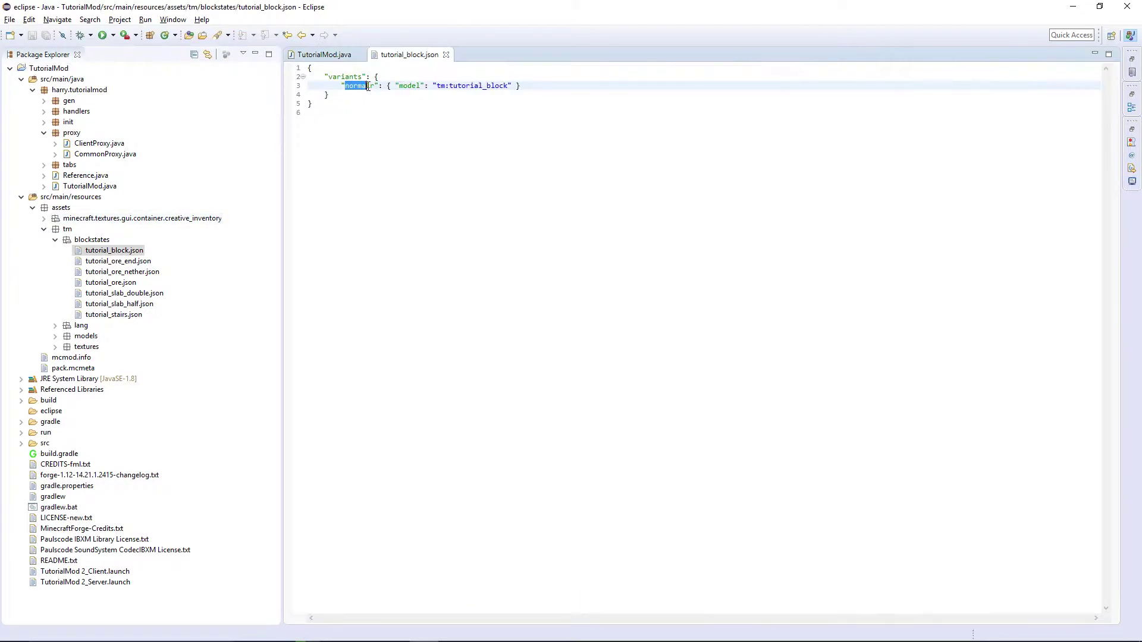
Delete the stray character from the tutorial_block blockstate's "normal" variant key.
drag(345, 86, 373, 86)
click(347, 84)
drag(344, 86, 393, 86)
click(375, 87)
key(BackSpace)
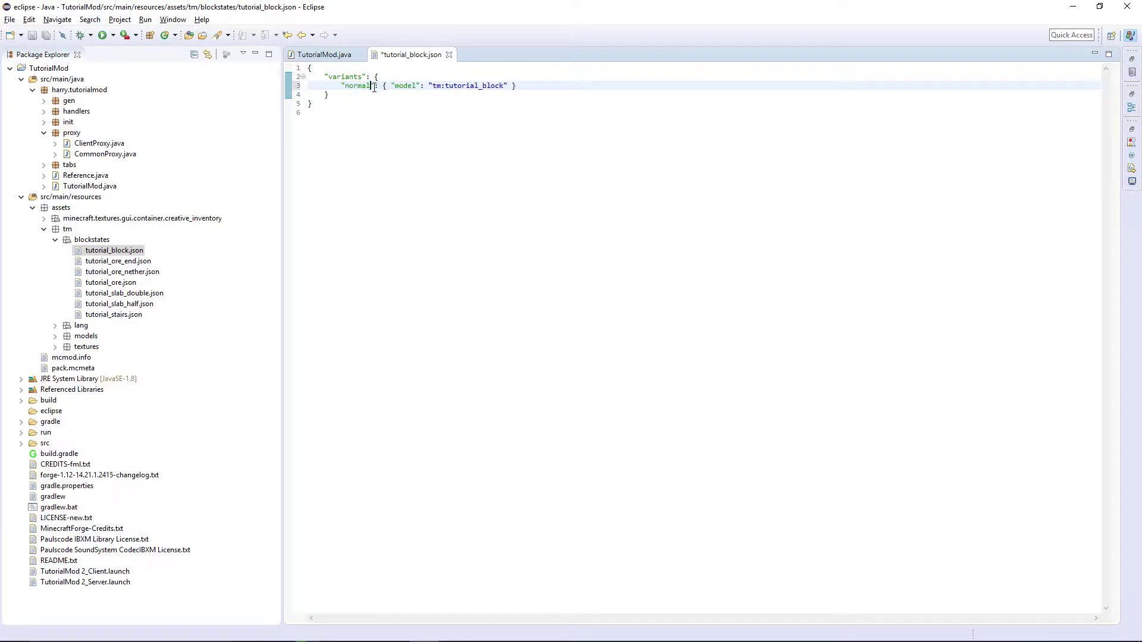
drag(342, 85, 386, 85)
click(387, 86)
click(113, 250)
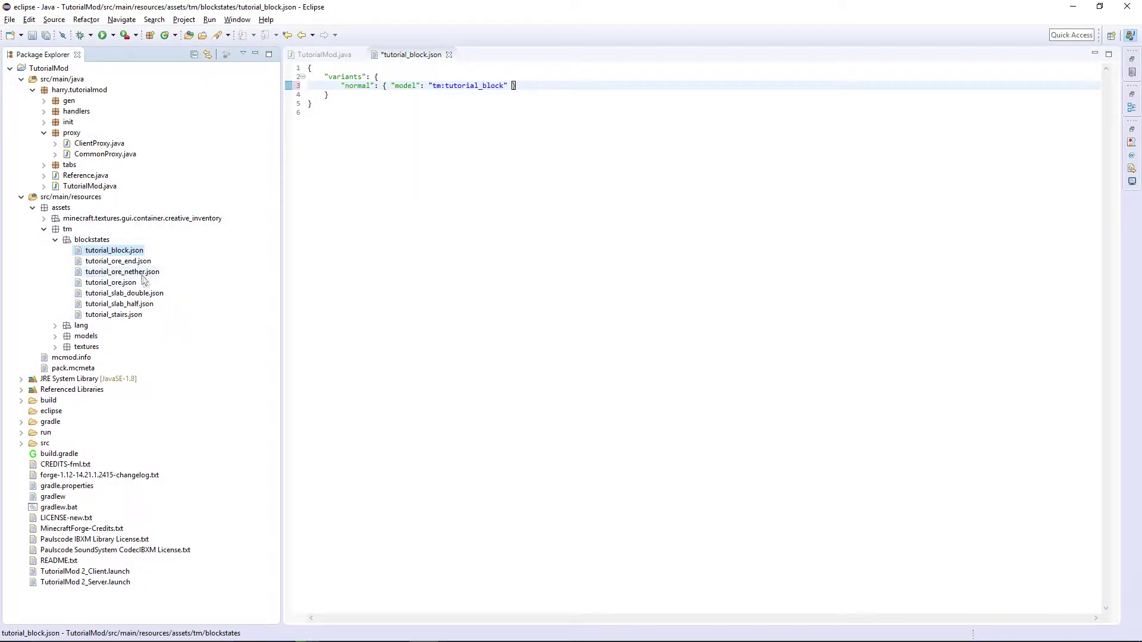
click(114, 315)
Inspect the tutorial_stairs bottom-half and inner stair variants, then close both blockstate files.
double_click(113, 315)
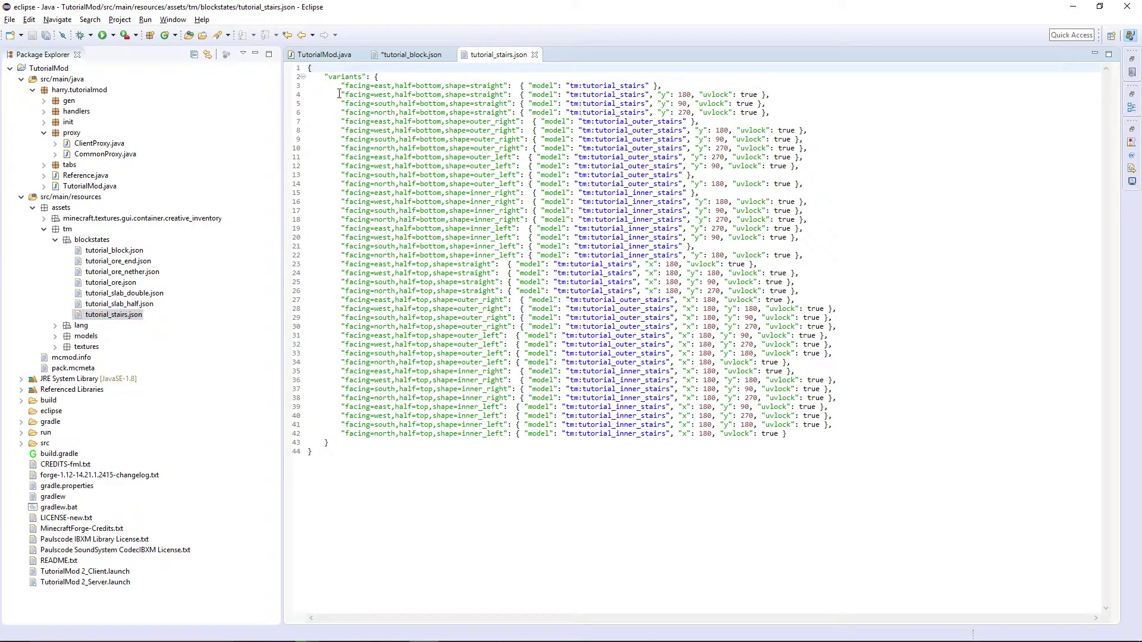
mouse_move(433, 85)
mouse_down()
mouse_move(444, 94)
mouse_move(384, 241)
mouse_up()
click(375, 266)
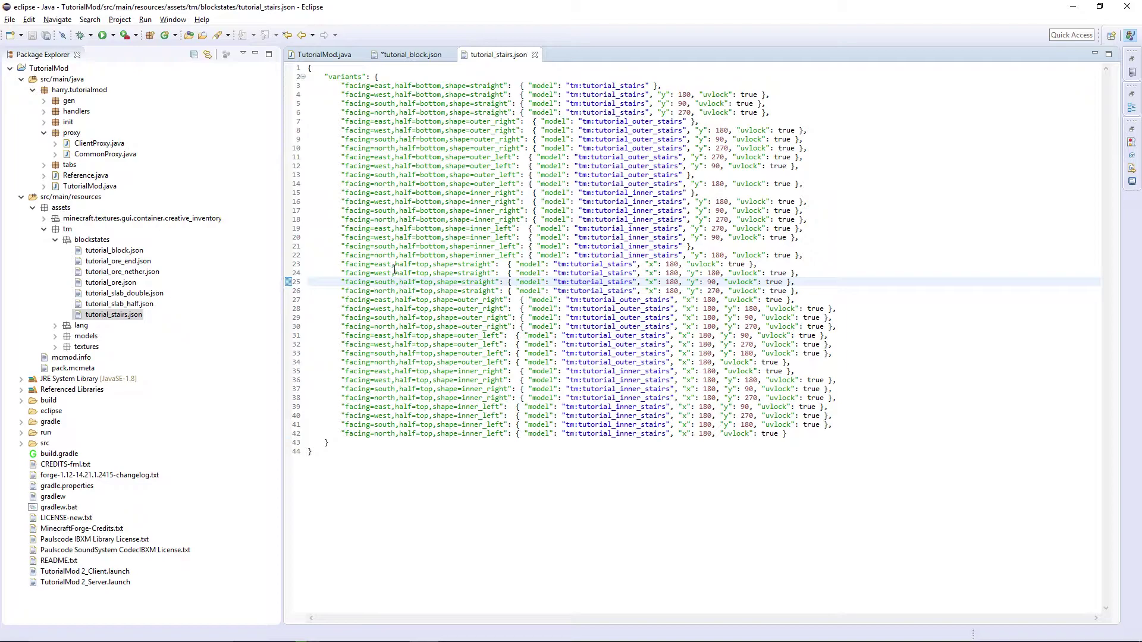
click(420, 226)
click(471, 202)
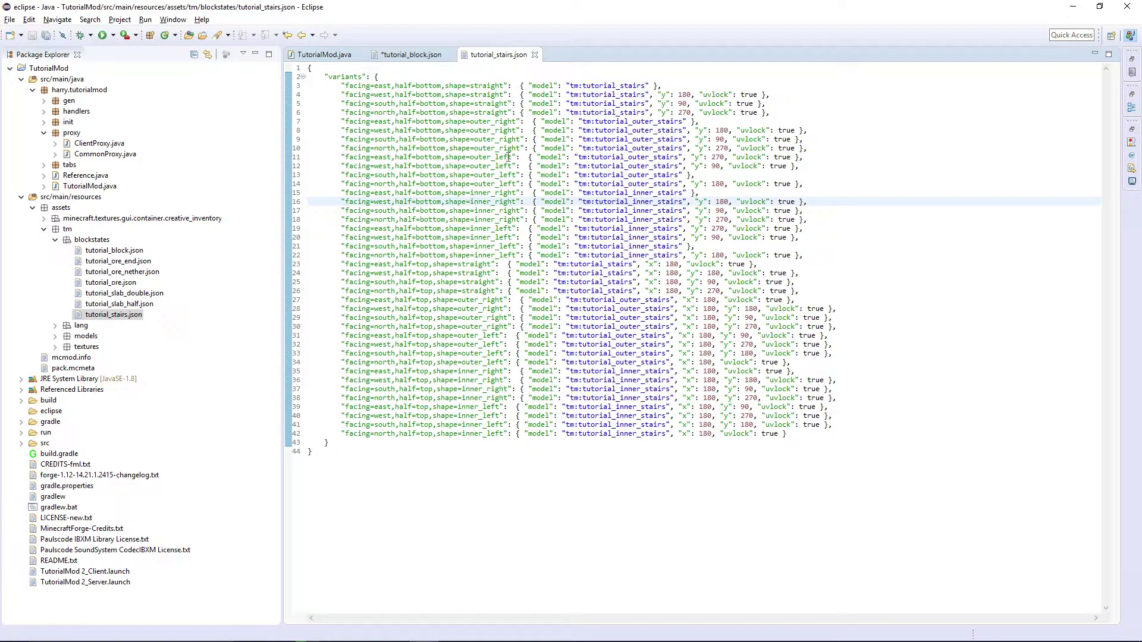
drag(360, 100, 500, 202)
click(432, 203)
drag(366, 232, 419, 203)
click(395, 200)
click(534, 55)
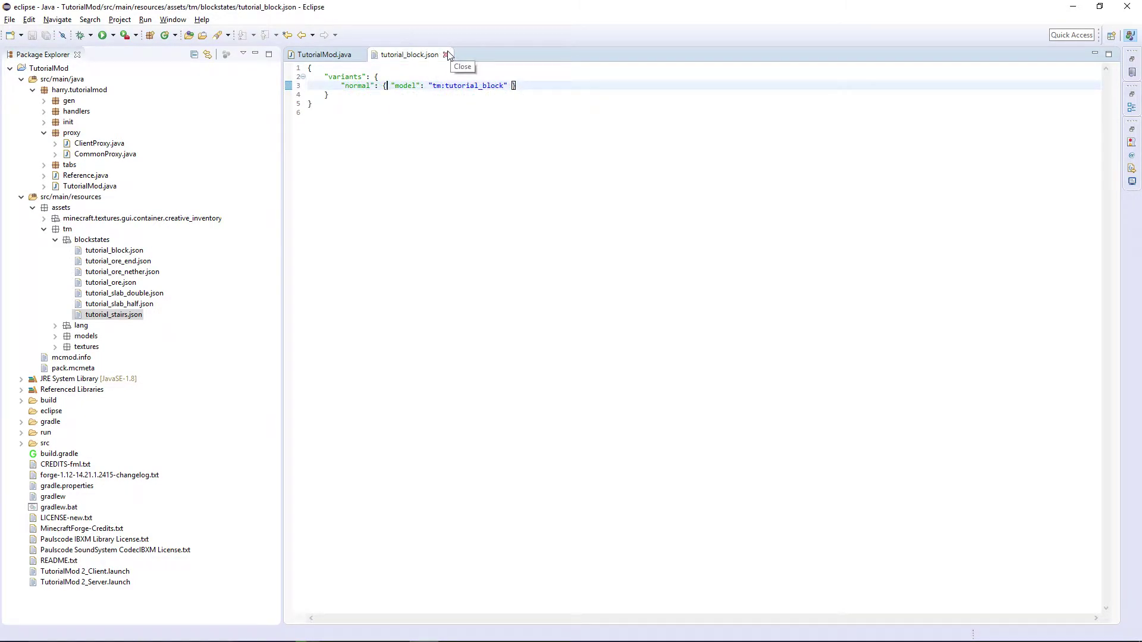
click(446, 54)
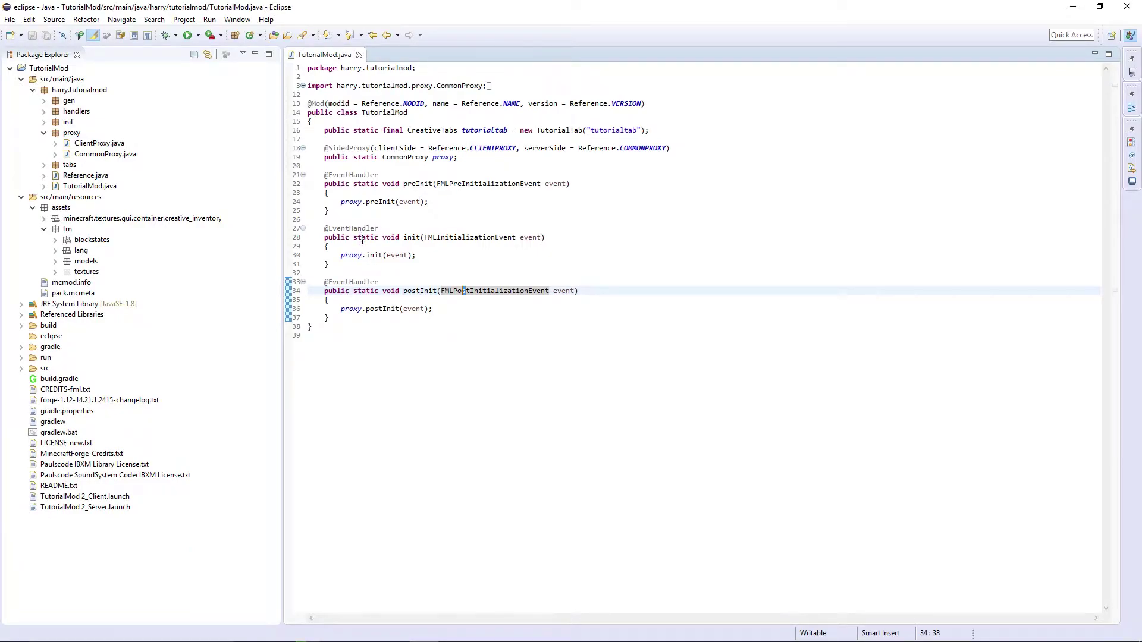
Open BlockInit and trace the tutorial_ore entry to the CustomOre class.
click(49, 132)
double_click(94, 186)
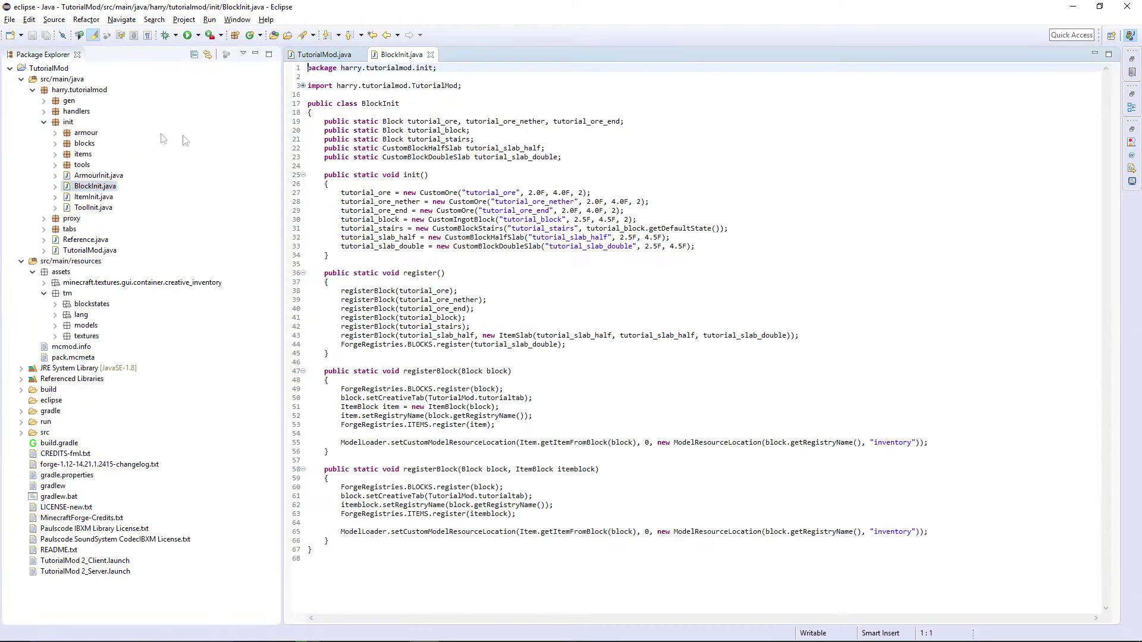
triple_click(492, 192)
double_click(492, 192)
click(520, 192)
mouse_move(520, 193)
mouse_down()
mouse_move(466, 193)
mouse_move(521, 193)
mouse_up()
click(465, 193)
click(518, 193)
ctrl+click(442, 193)
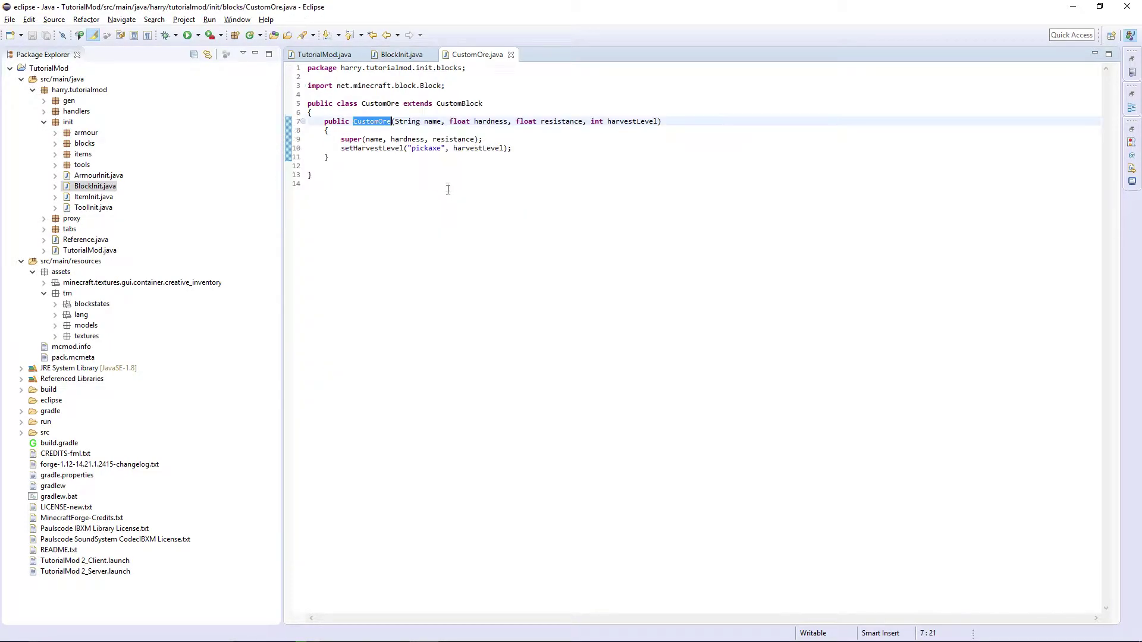
click(446, 149)
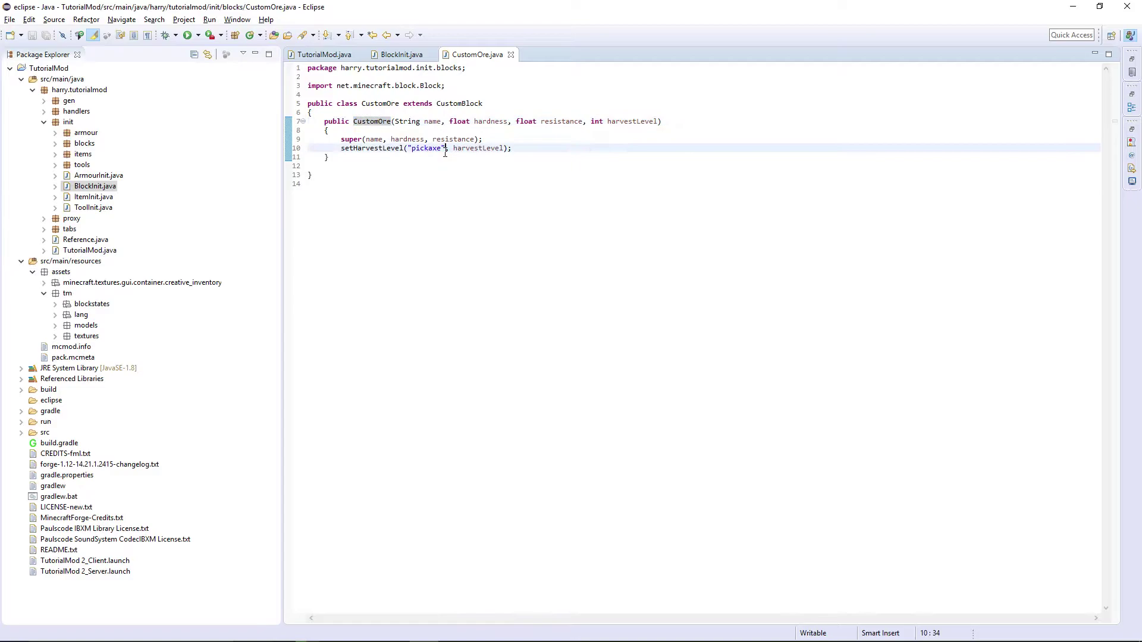
Review CustomBlock's name-setting lines, close CustomBlock and CustomOre, and expand the handlers package.
ctrl+click(457, 104)
click(413, 148)
double_click(375, 148)
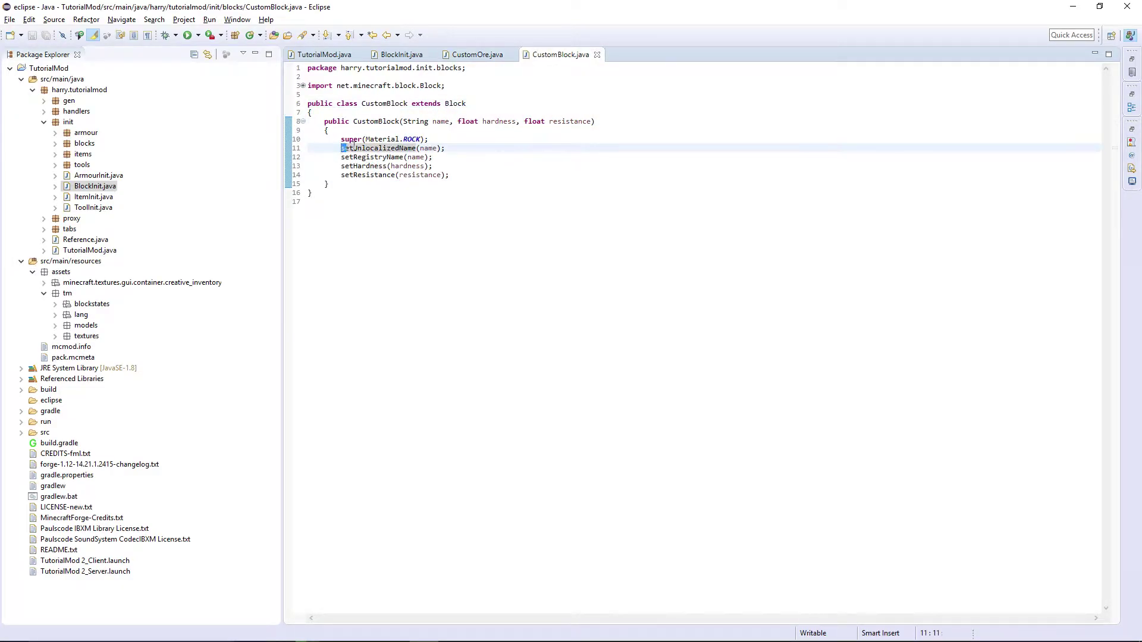
drag(446, 148, 389, 157)
click(354, 157)
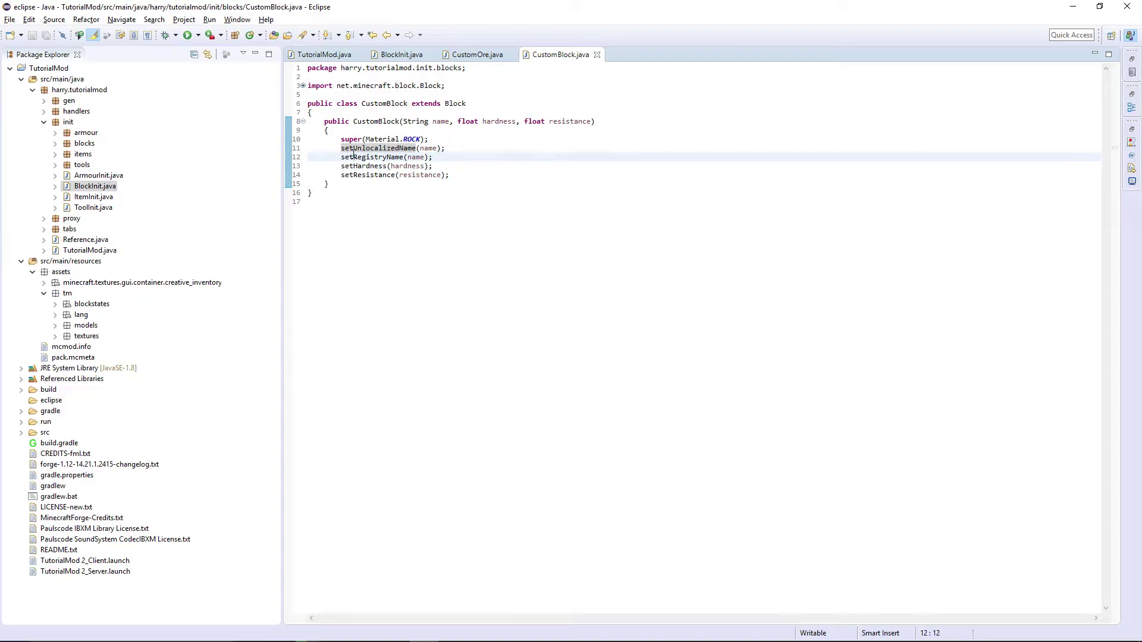
mouse_move(415, 122)
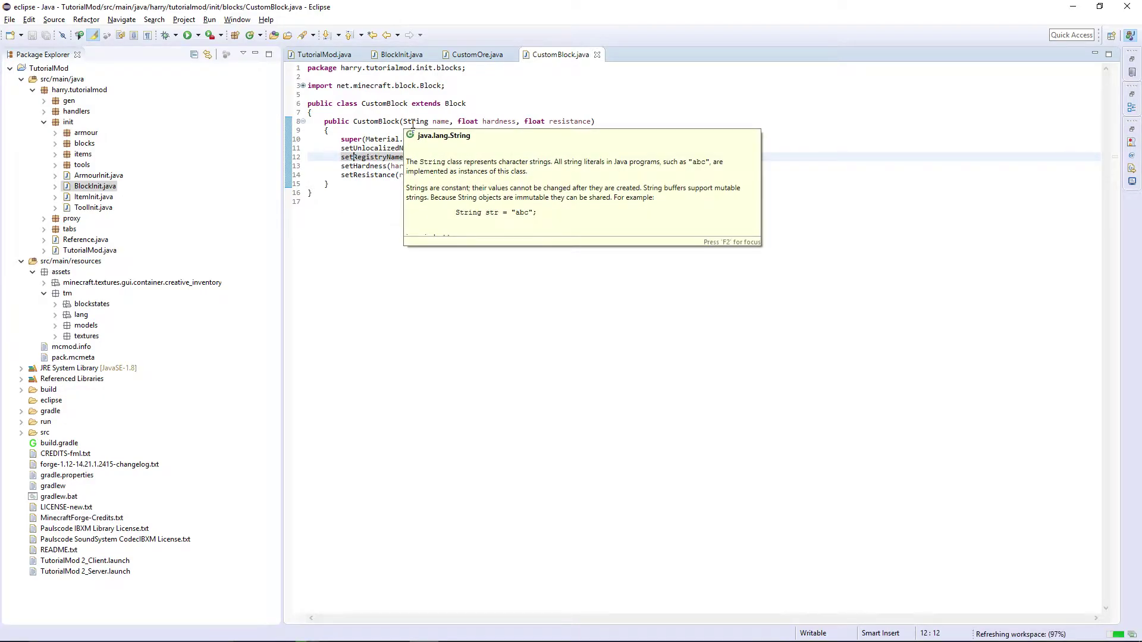
click(597, 55)
click(511, 55)
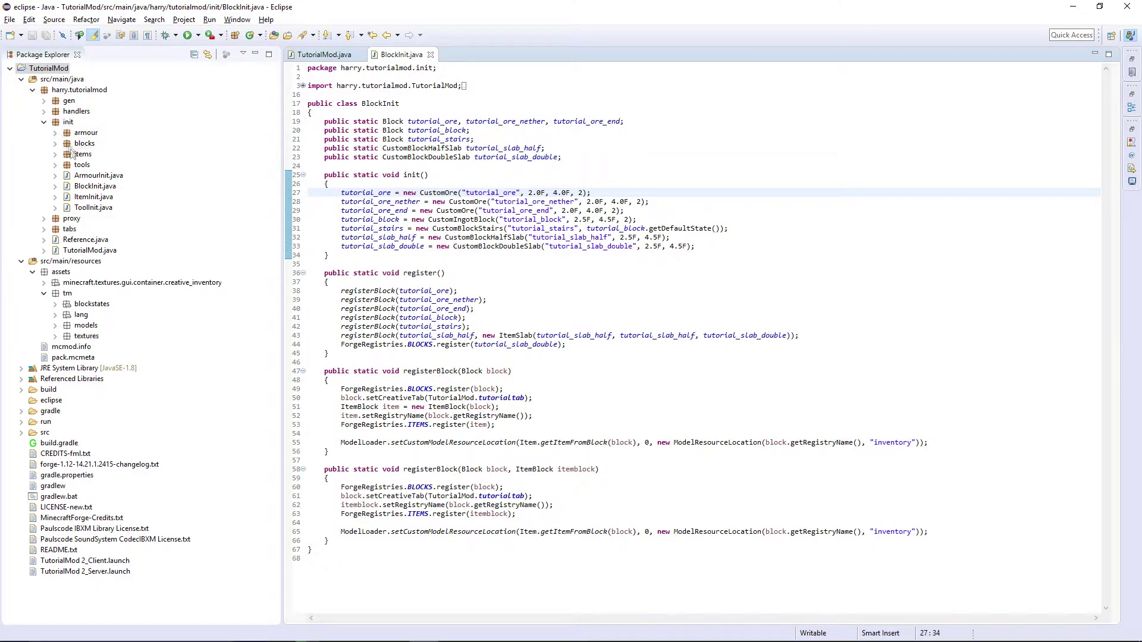
click(42, 111)
Move ItemInit.register() above ItemInit.init() in RegistryHandler's Common method.
double_click(105, 132)
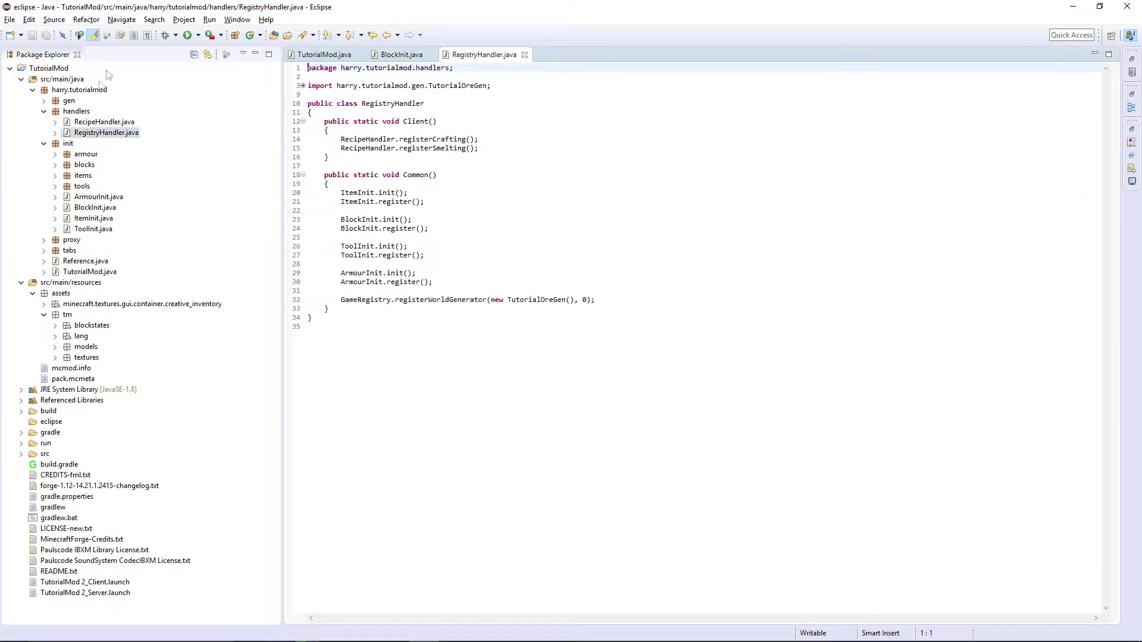
click(431, 202)
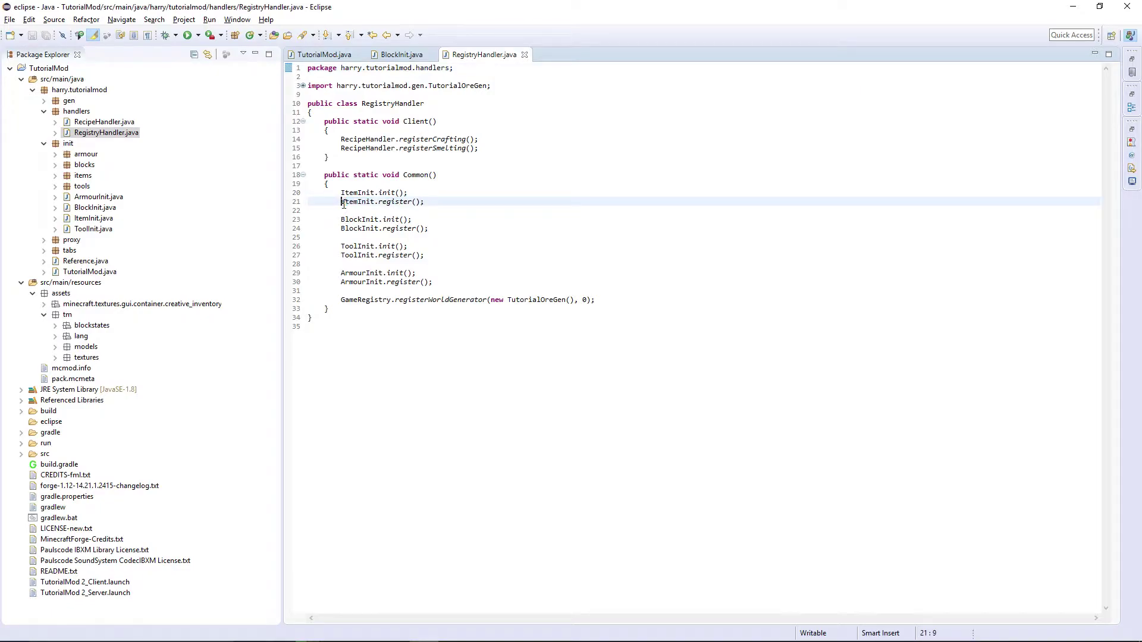
click(353, 182)
drag(425, 202, 342, 204)
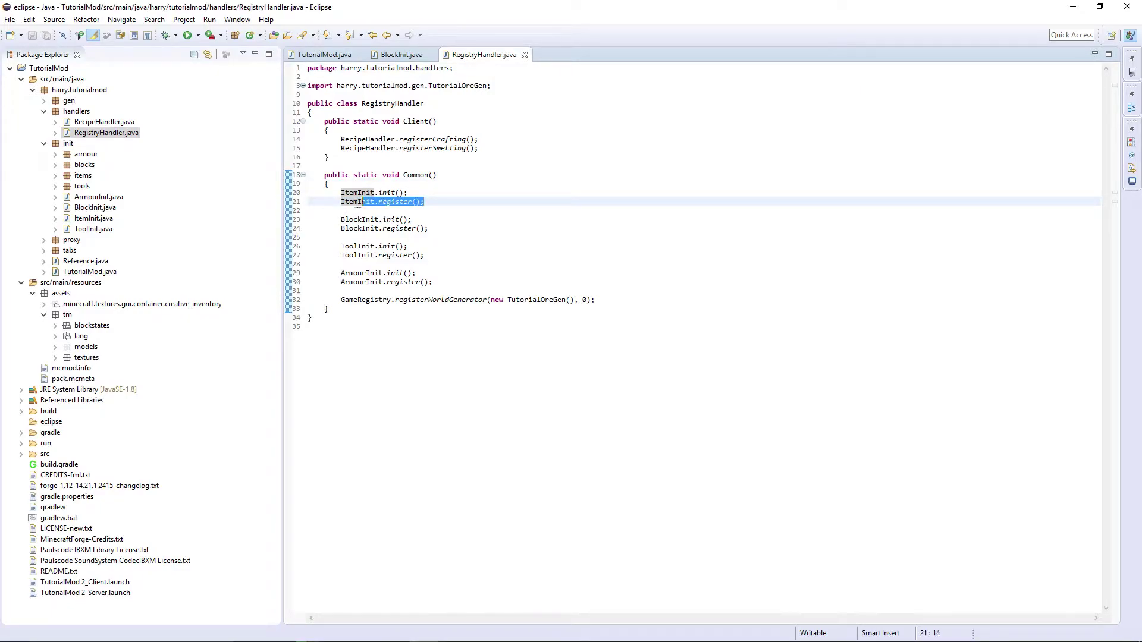
key(alt+Up)
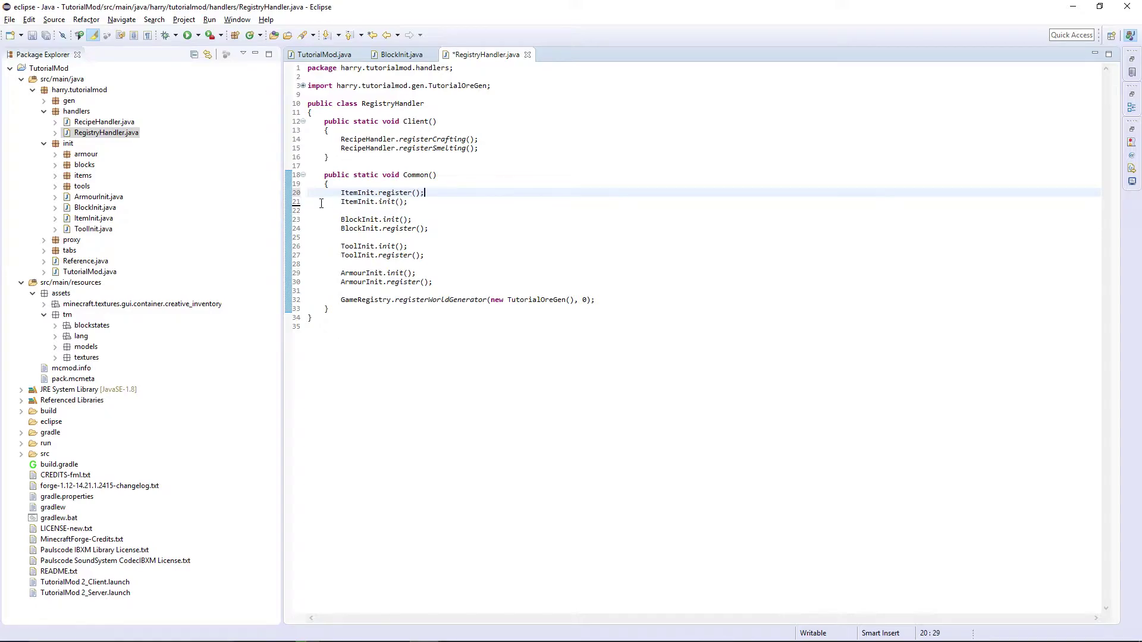
Launch the TutorialMod client to test the reordered calls.
click(389, 203)
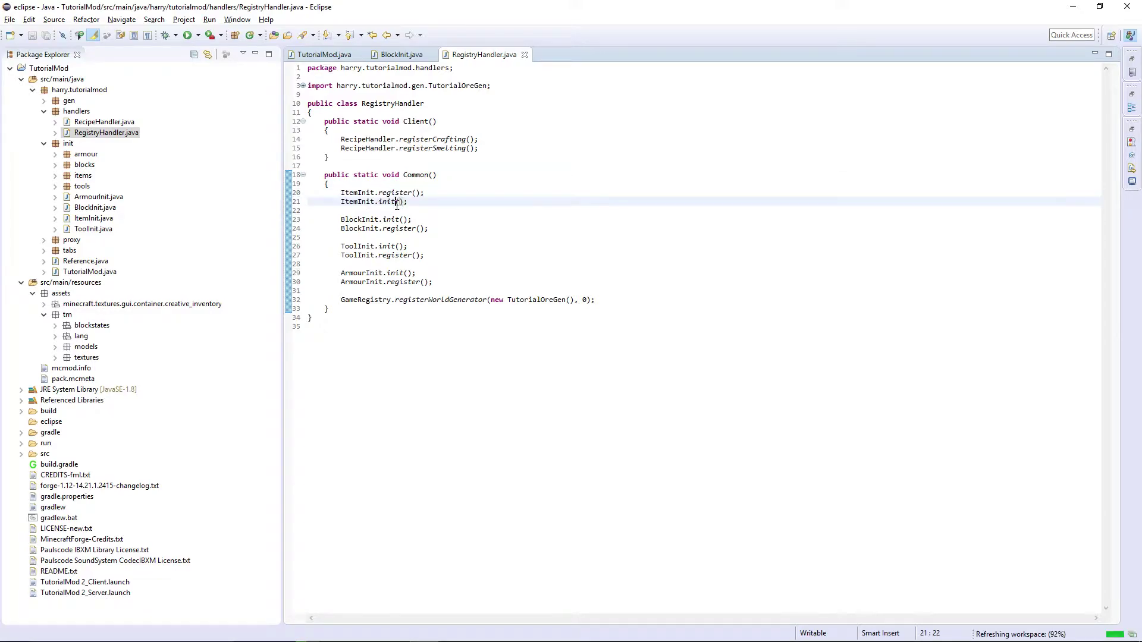
click(48, 68)
click(187, 34)
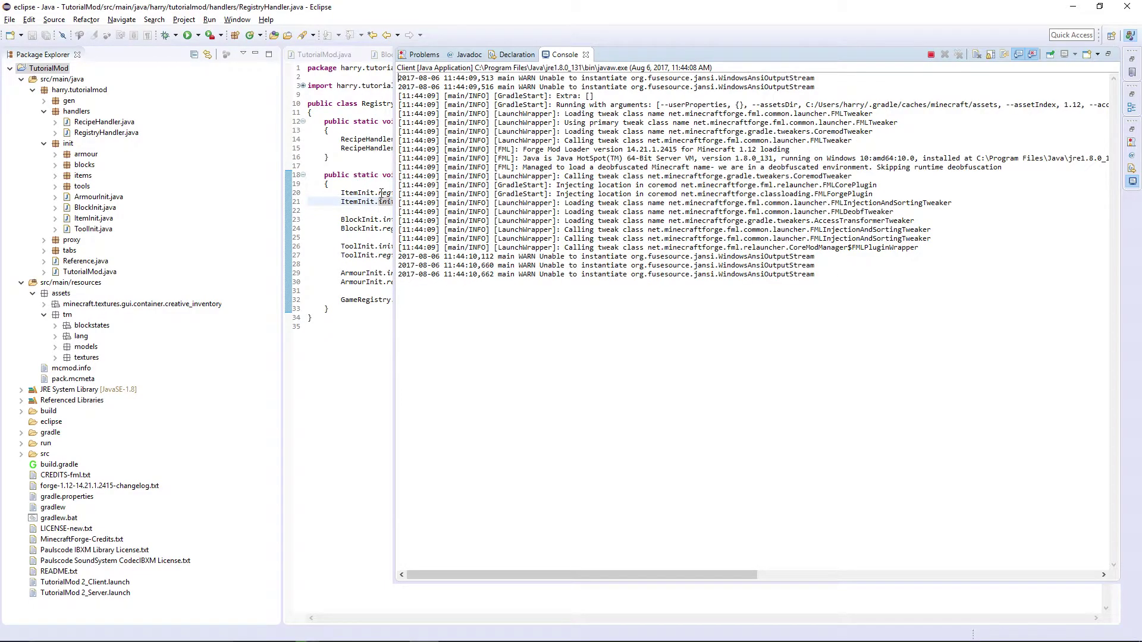
Select the 'Caused by: java.lang.NullPointerException' line in the null registry name crash report.
double_click(393, 193)
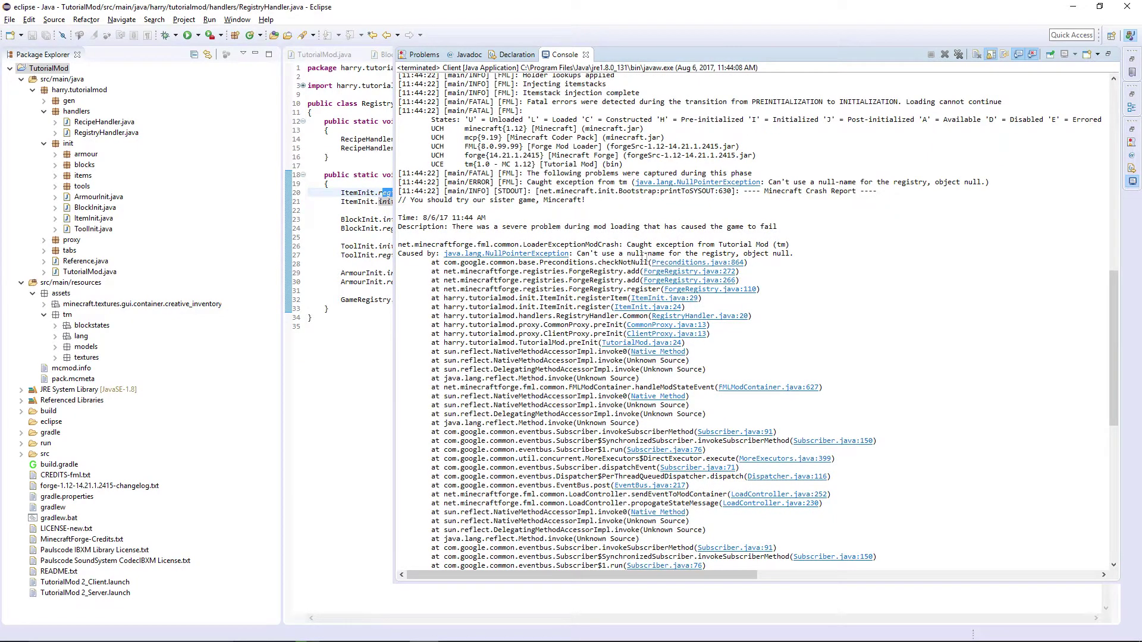
drag(629, 245, 738, 255)
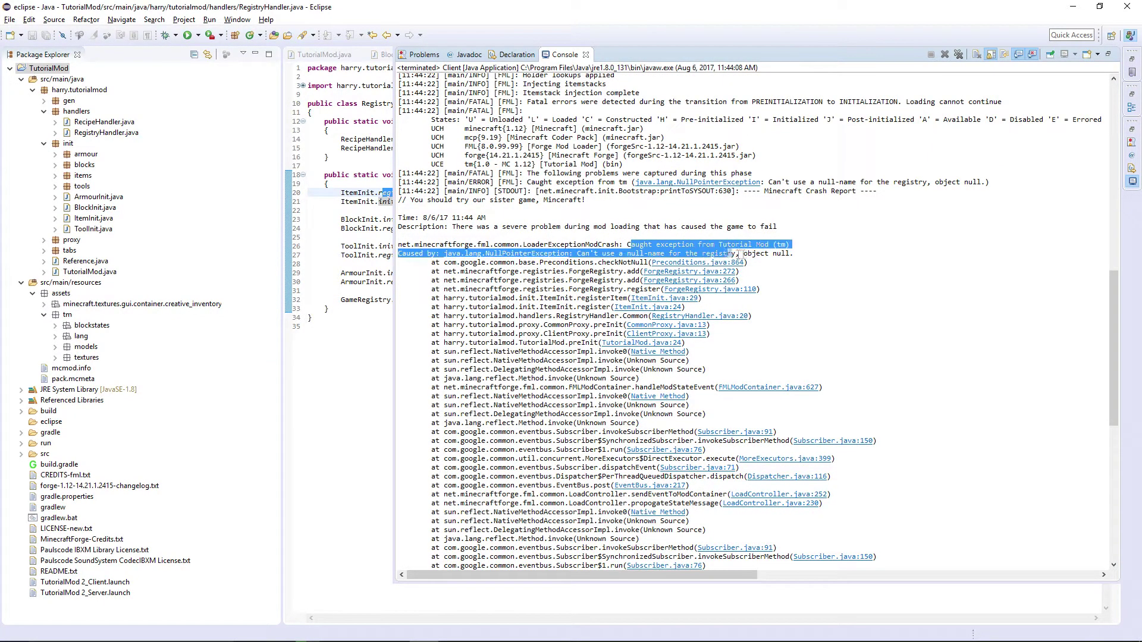
click(758, 255)
Move ItemInit.init() back above ItemInit.register() and briefly check the Word error notes.
click(358, 366)
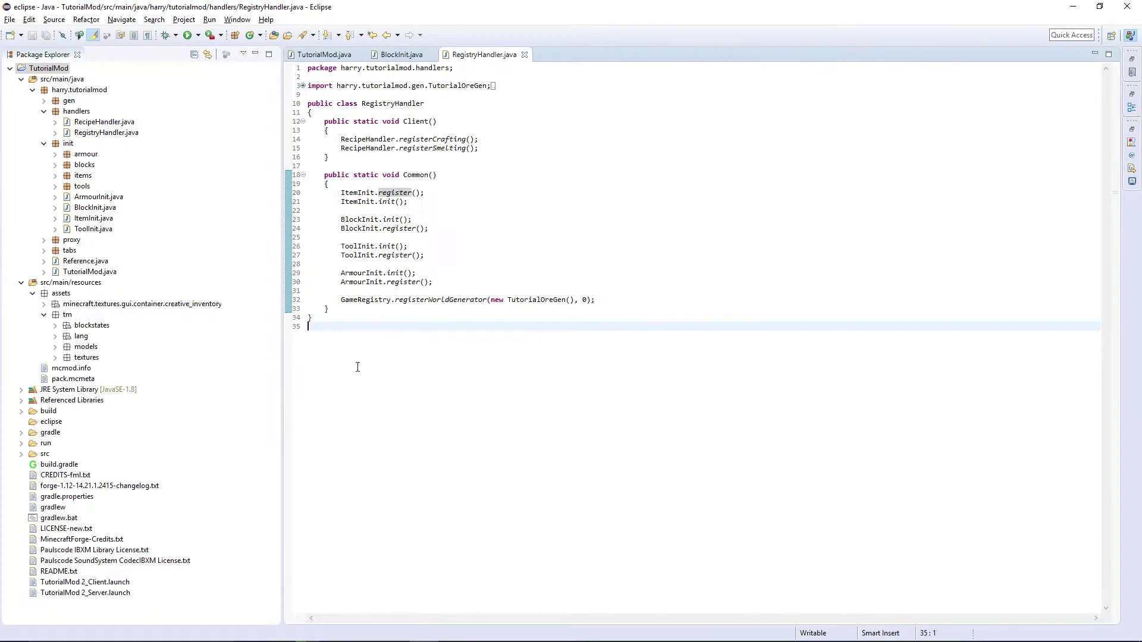
click(411, 202)
drag(411, 203, 341, 202)
click(411, 202)
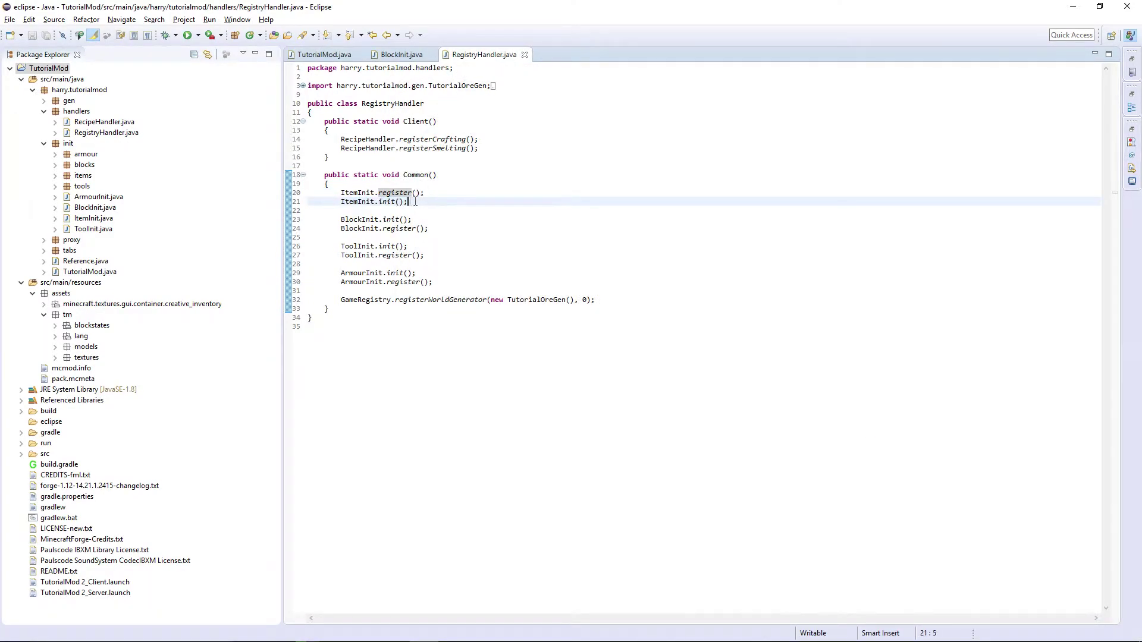
drag(410, 203, 308, 201)
key(alt+Up)
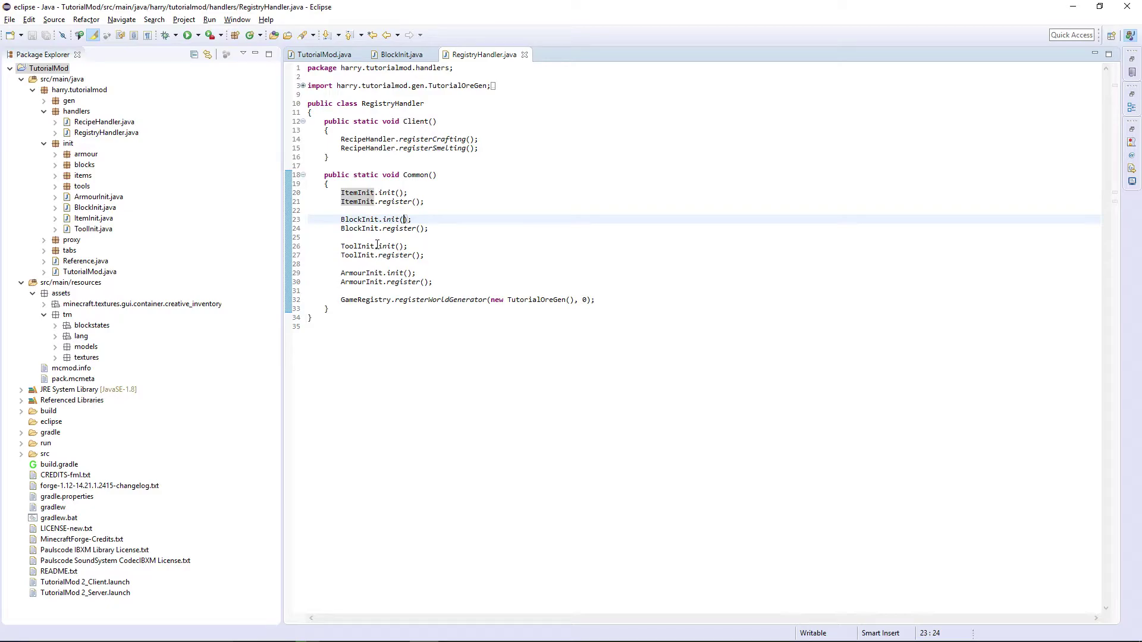
click(456, 631)
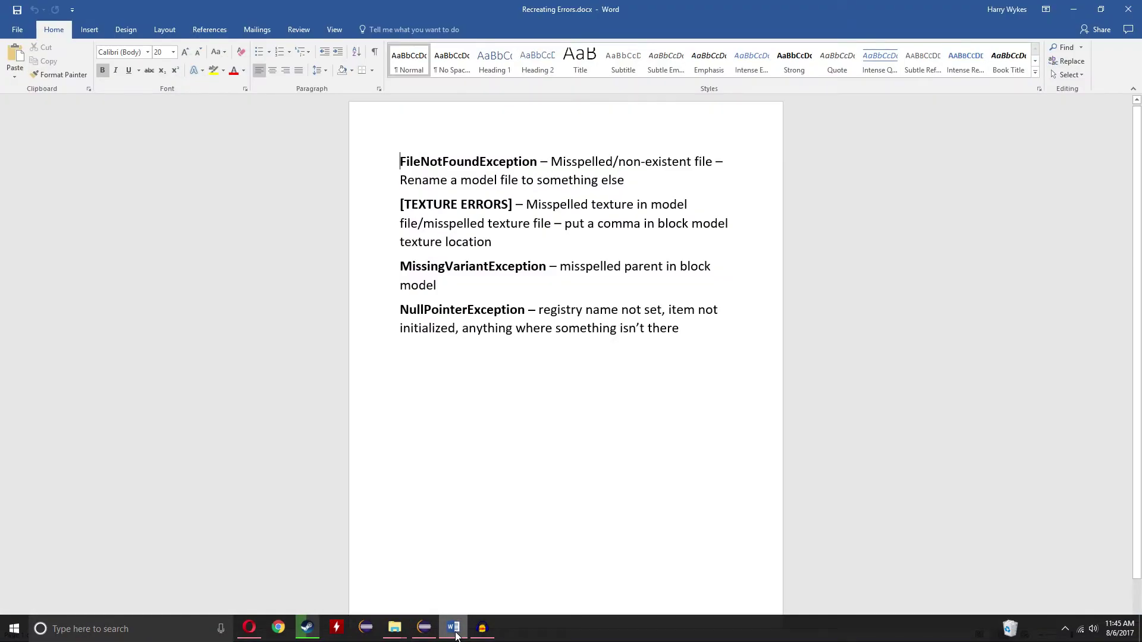
click(456, 630)
Add a trailing comma to tutorial_block's tm:blocks/tutorial_block texture path, save, and run the client.
click(57, 347)
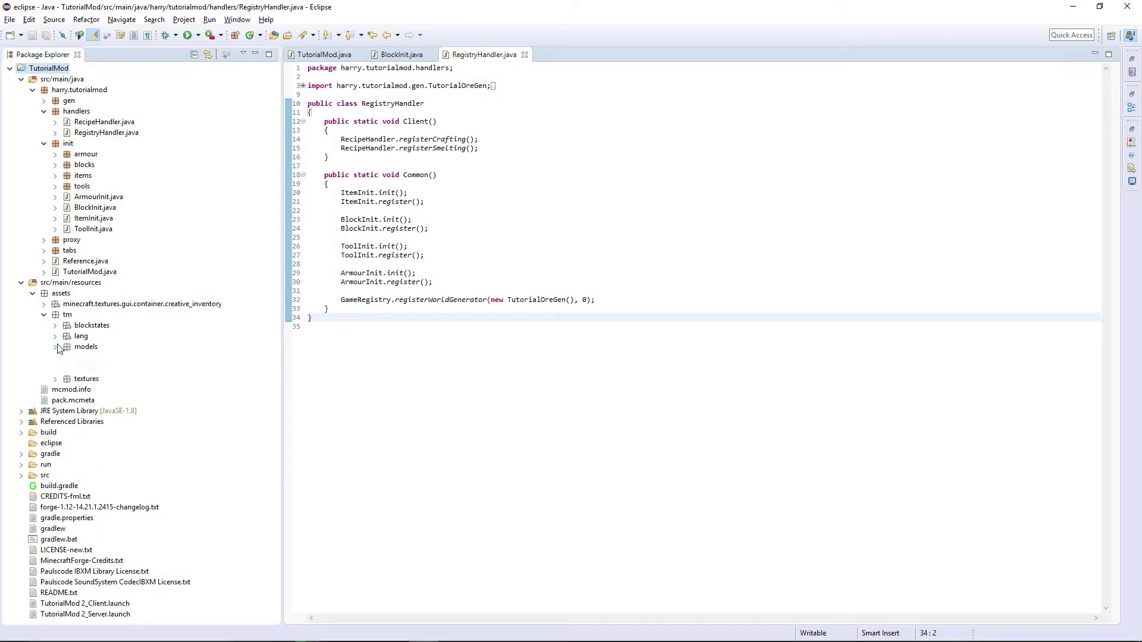
double_click(125, 369)
double_click(447, 95)
click(482, 94)
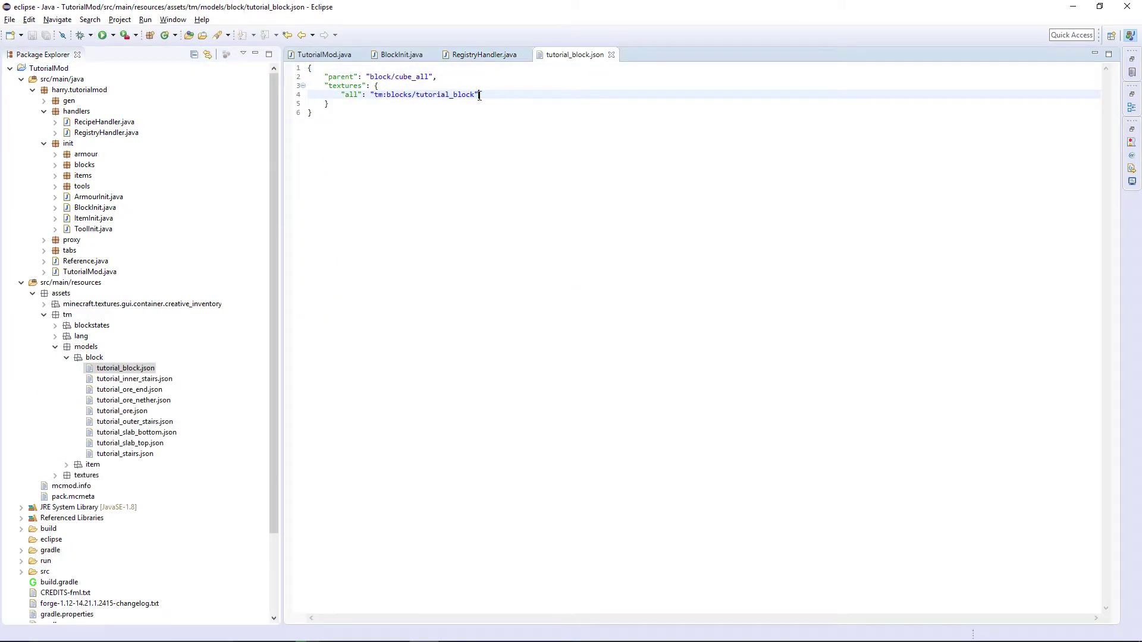
drag(411, 94, 339, 103)
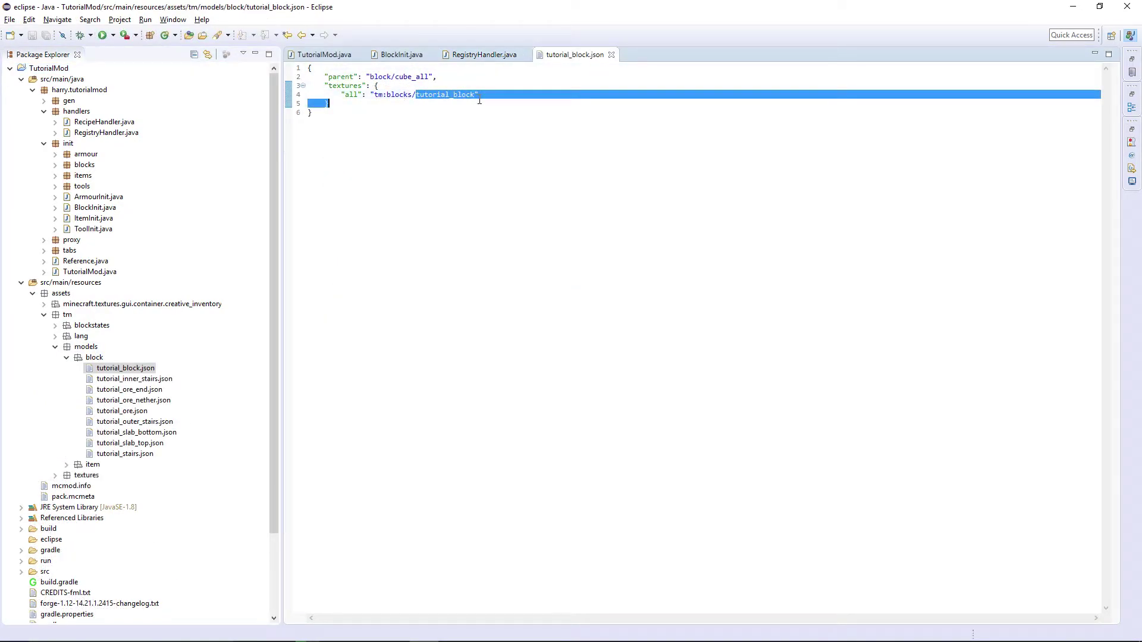
click(479, 93)
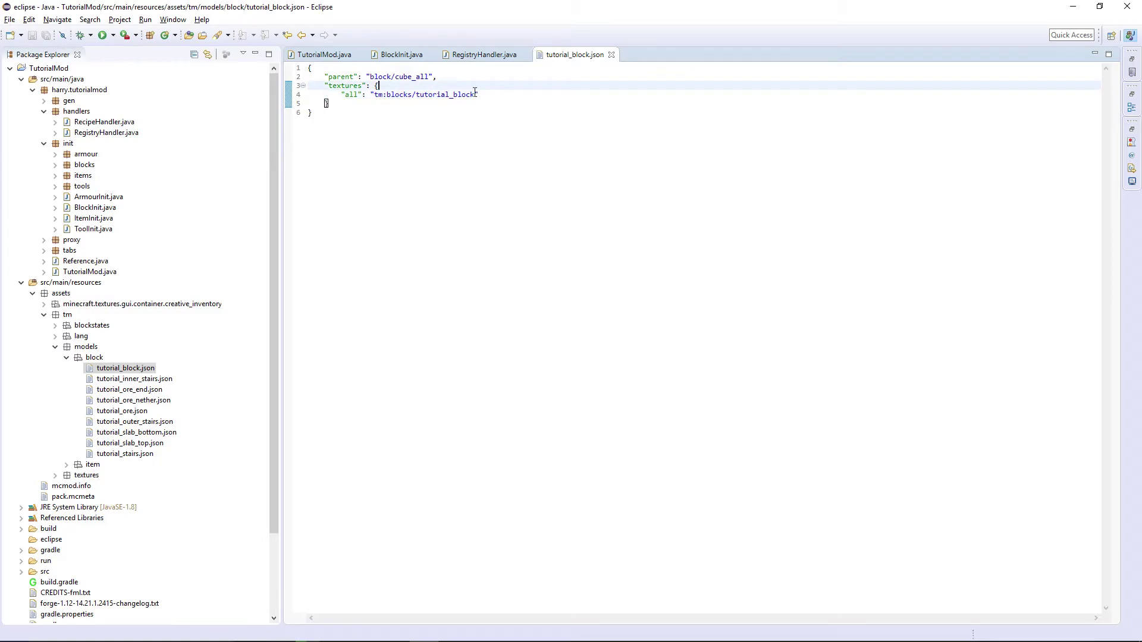
text(,)
key(ctrl+s)
click(48, 68)
click(102, 34)
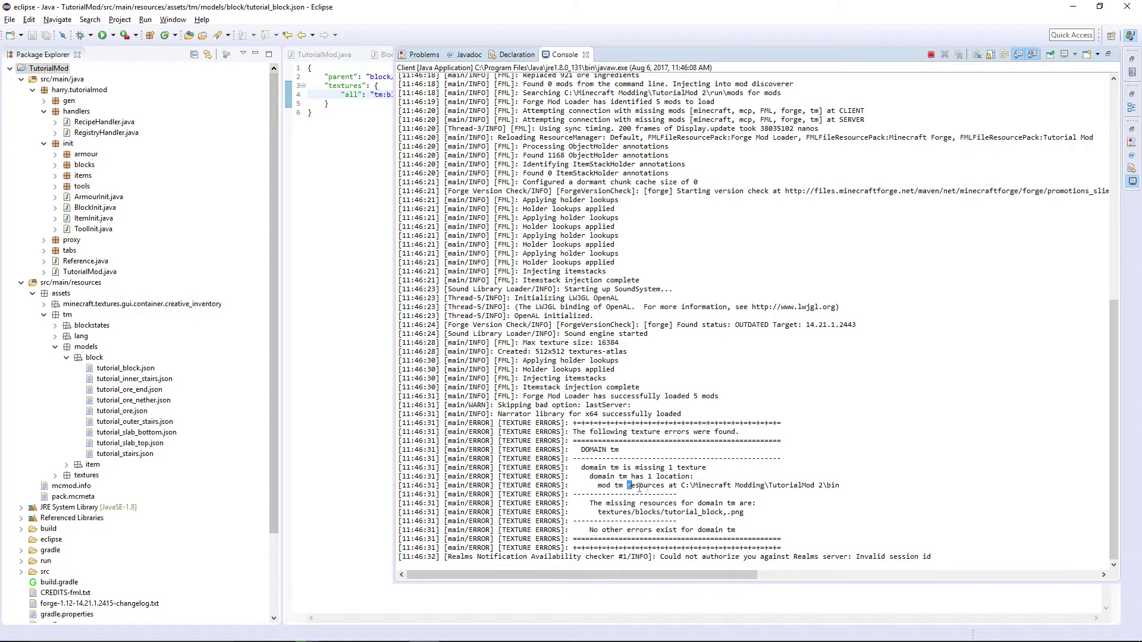
Highlight the mod resources line and the missing tutorial_block,.png texture error, then close the Console.
drag(628, 485, 839, 485)
click(779, 505)
drag(662, 512, 747, 514)
click(747, 514)
click(385, 382)
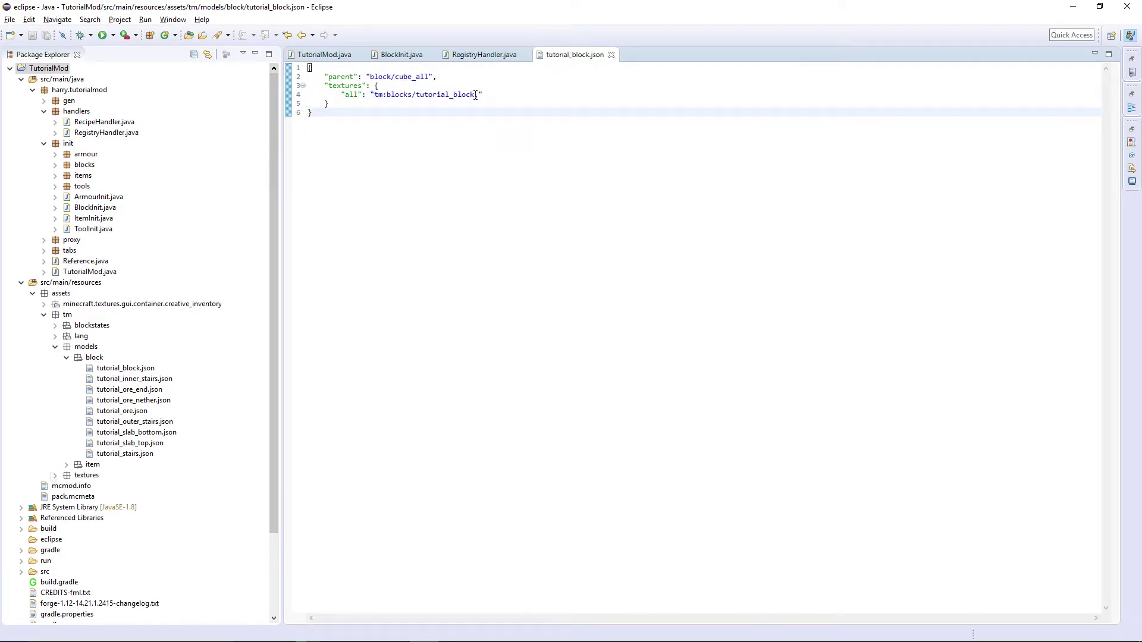
Save the fixed model and rename the tutorial_block.png texture to tutorial_block_.png.
click(66, 475)
click(78, 485)
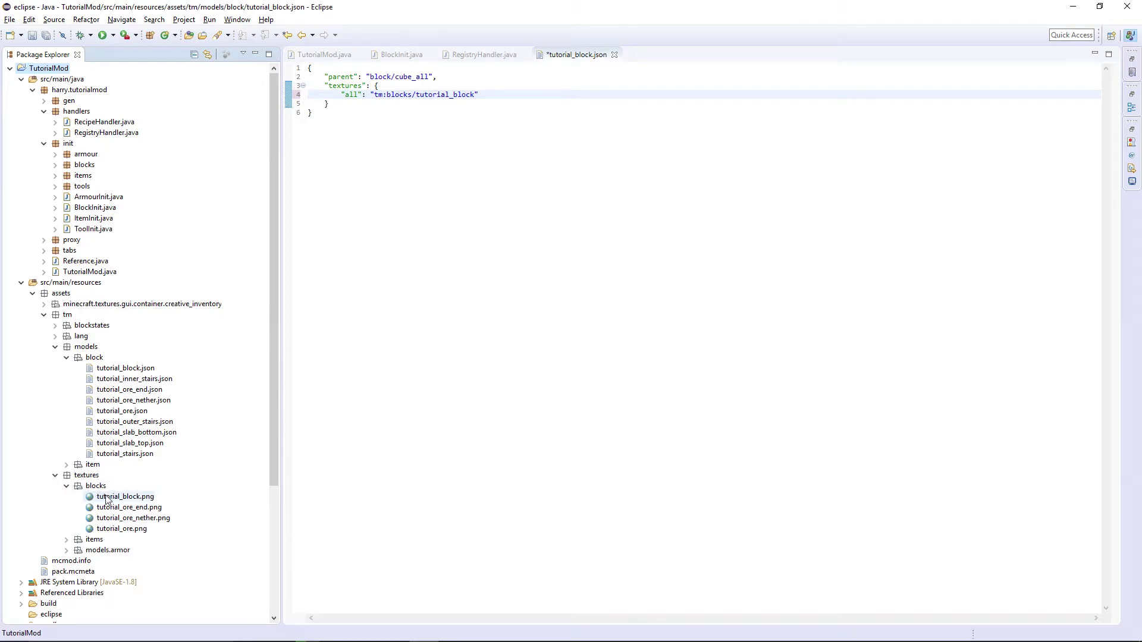
click(124, 497)
right_click(124, 496)
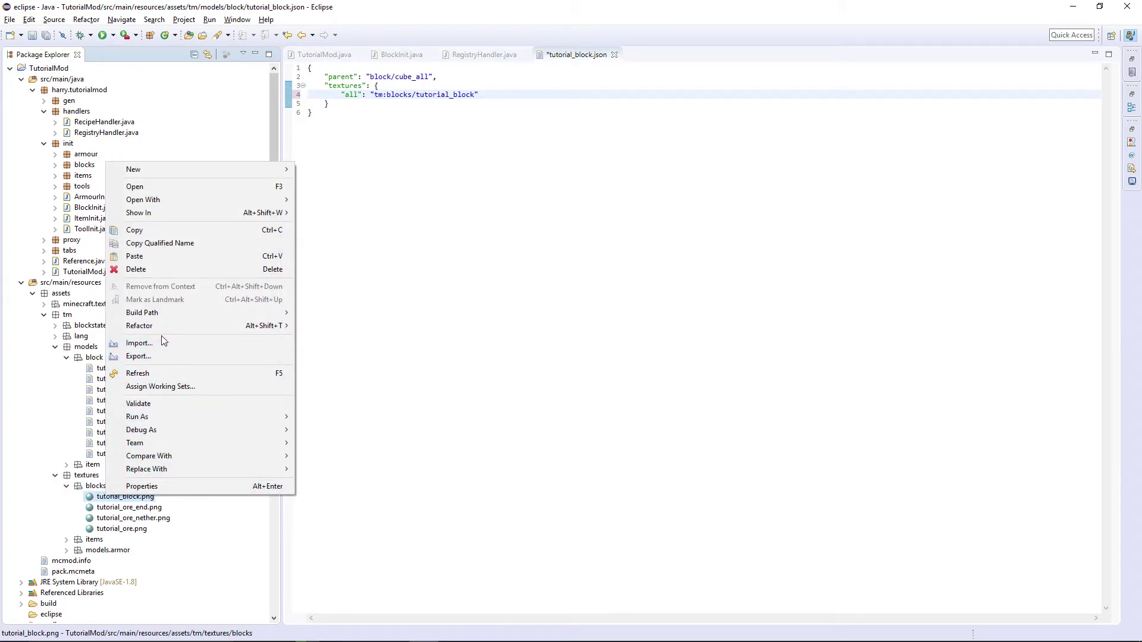
mouse_move(139, 326)
click(325, 326)
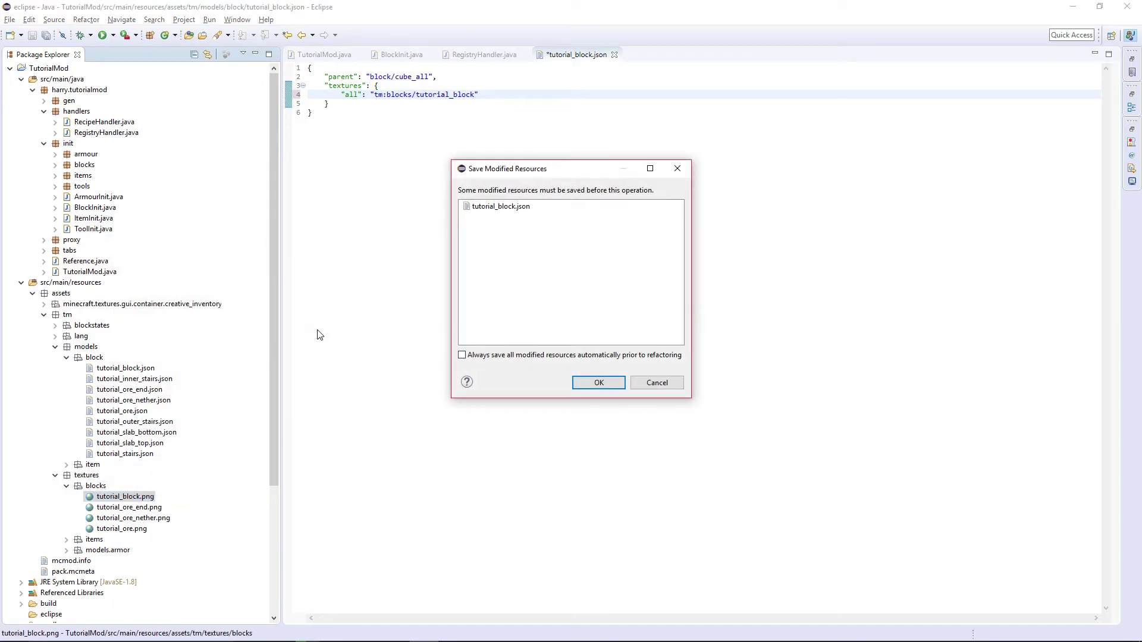
key(Return)
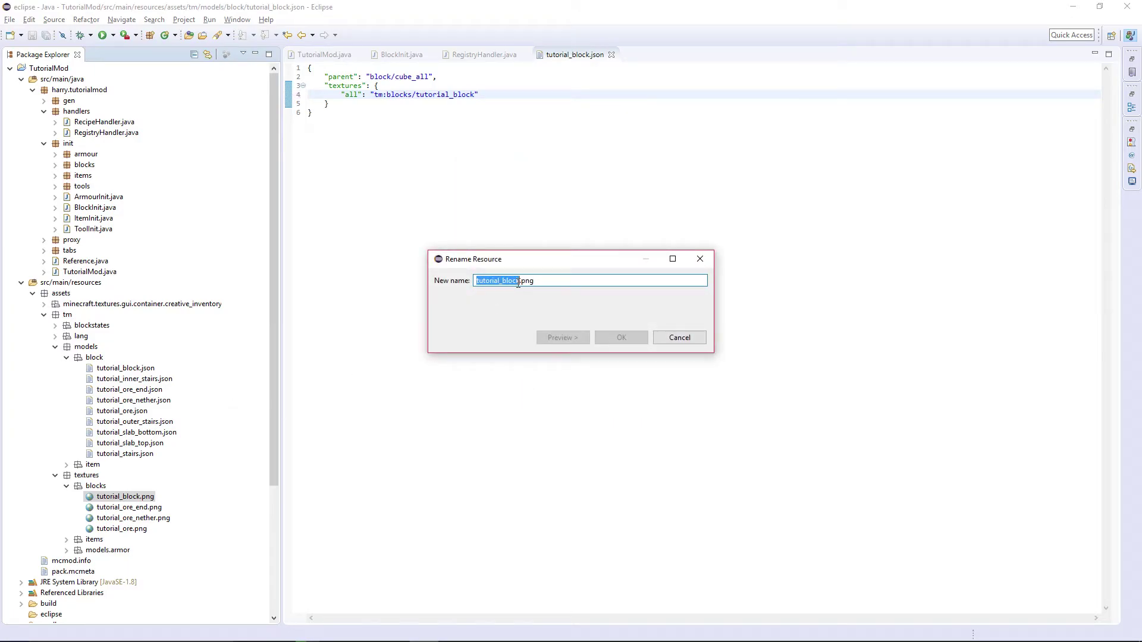
click(518, 282)
text(_)
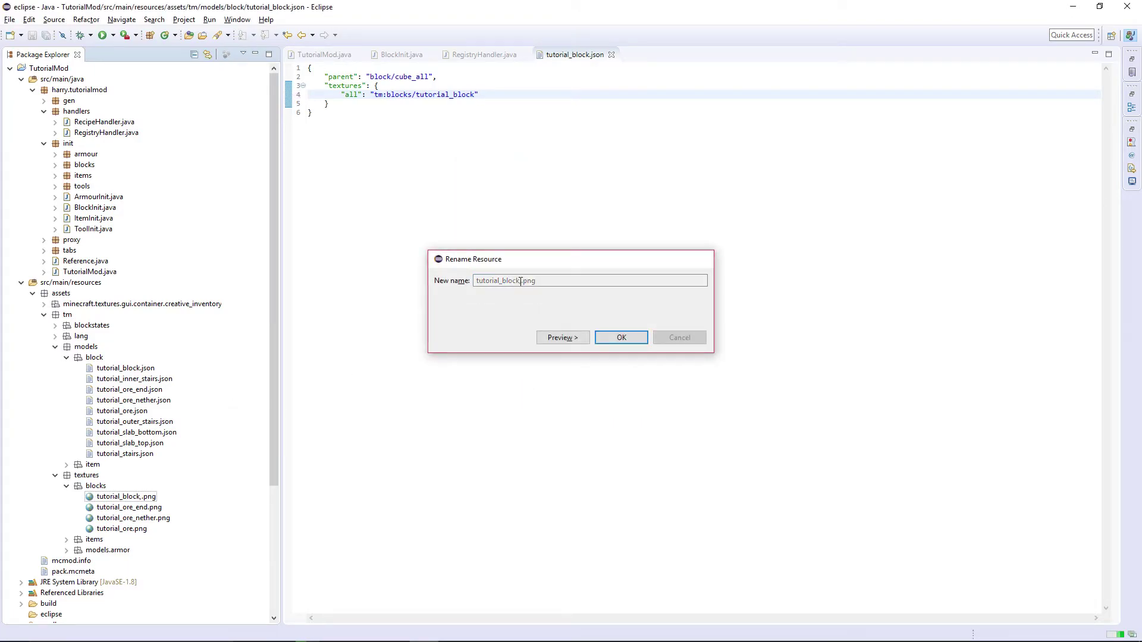
key(Return)
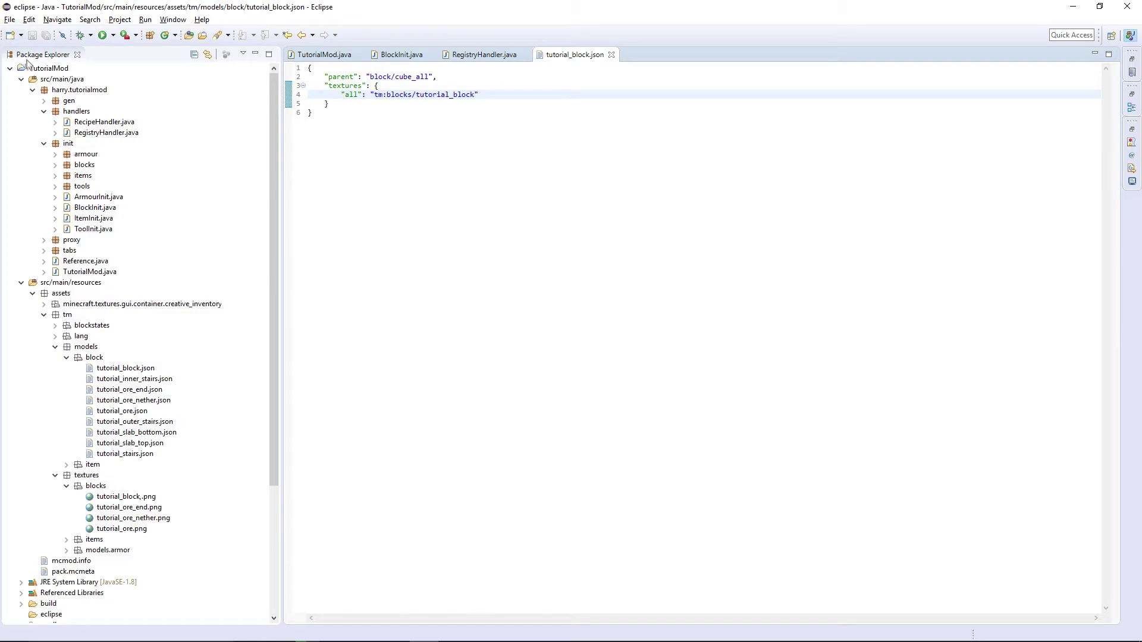
Refresh the TutorialMod project and launch the client to test the renamed texture.
click(49, 68)
key(F5)
click(101, 35)
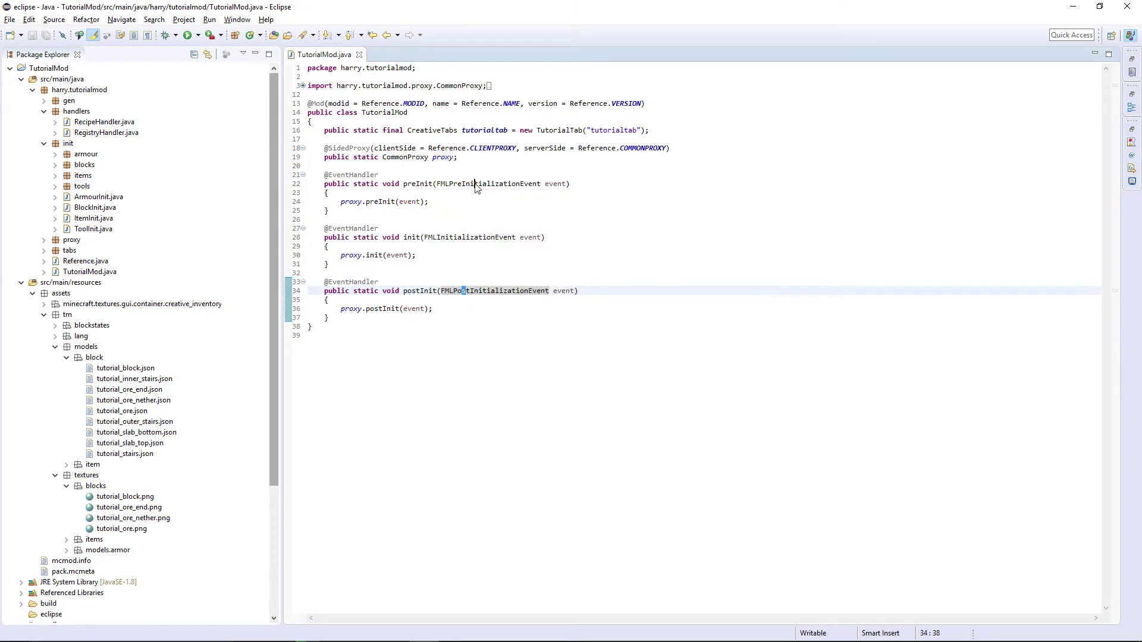
Inspect the proxy calls in TutorialMod's preInit handler and the proxy.init(event) details.
click(483, 183)
click(361, 201)
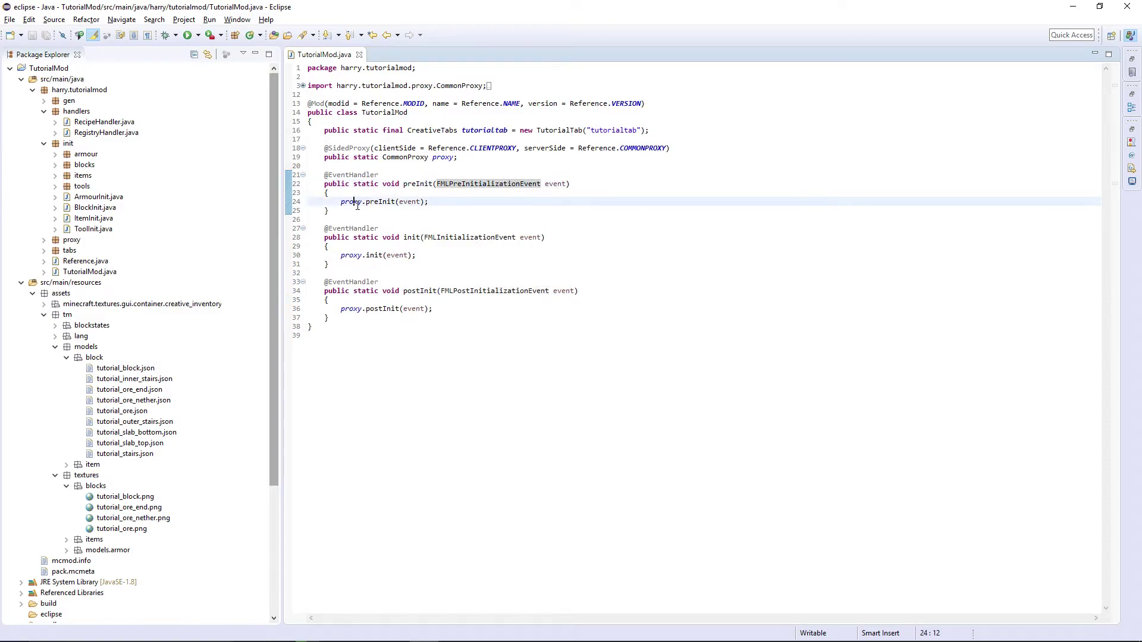
click(382, 256)
mouse_move(375, 255)
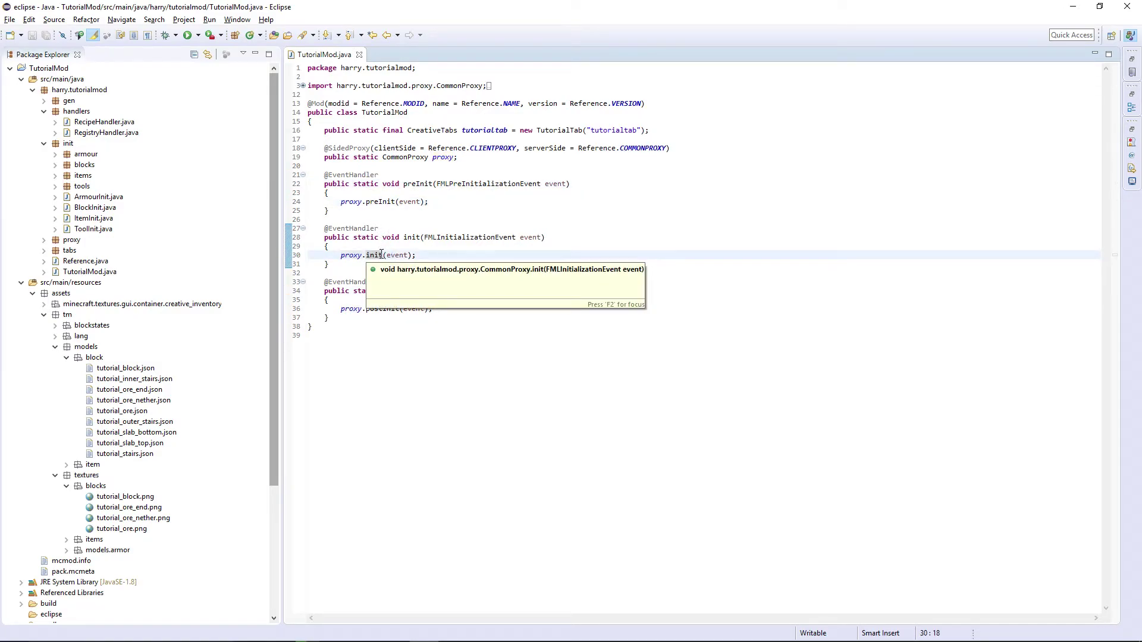